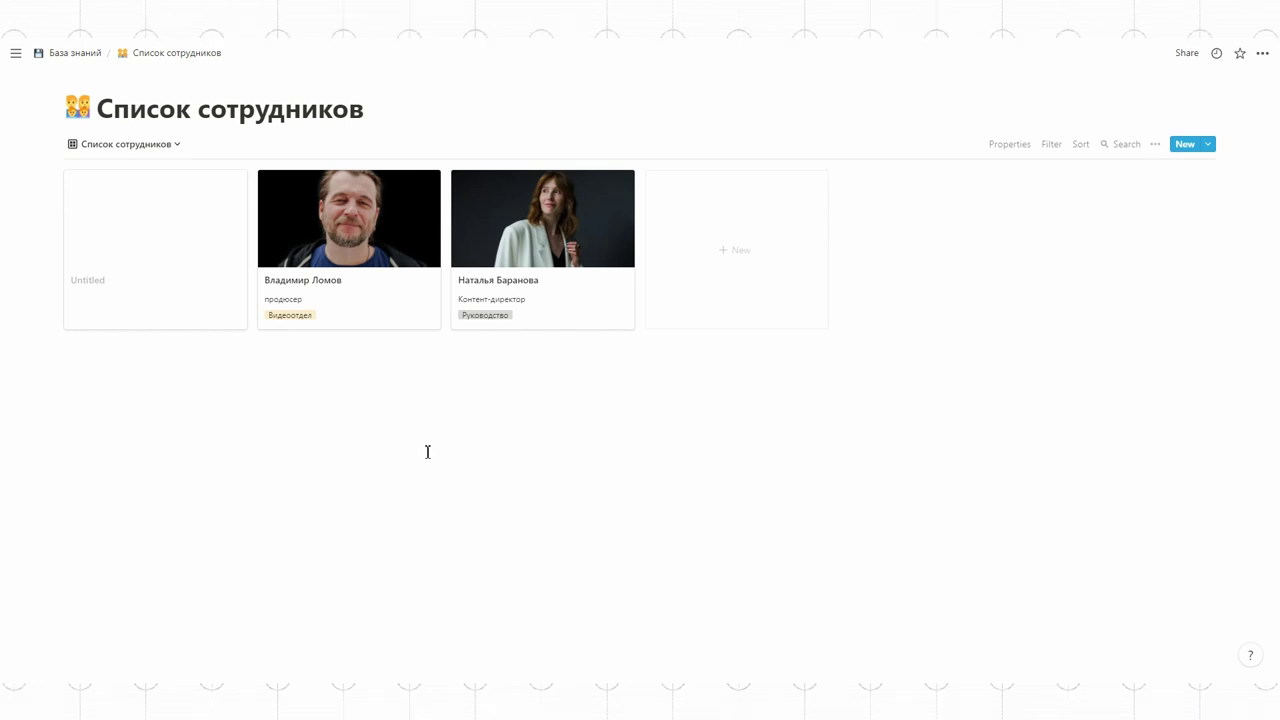
- Open the views menu of the Список сотрудников database
left_click(114, 147)
- Return to the gallery view, preview the producer's card, and copy its page link
left_click(102, 196)
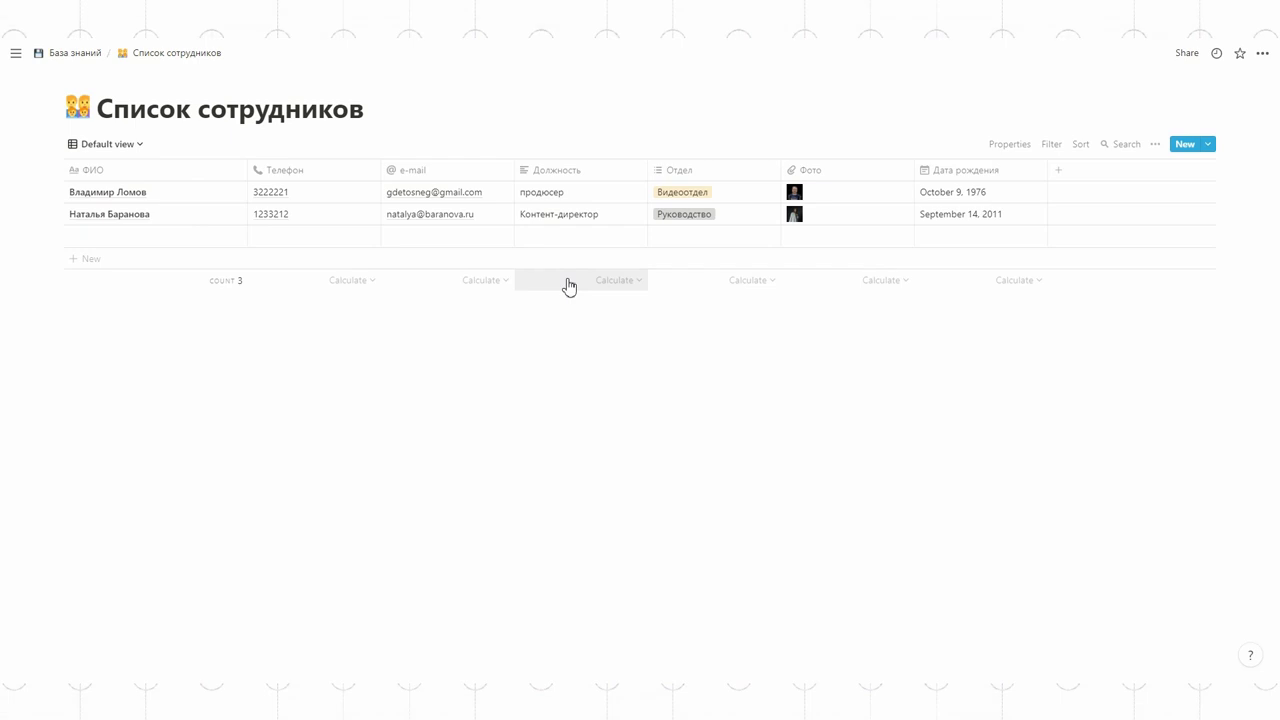
left_click(98, 147)
left_click(97, 212)
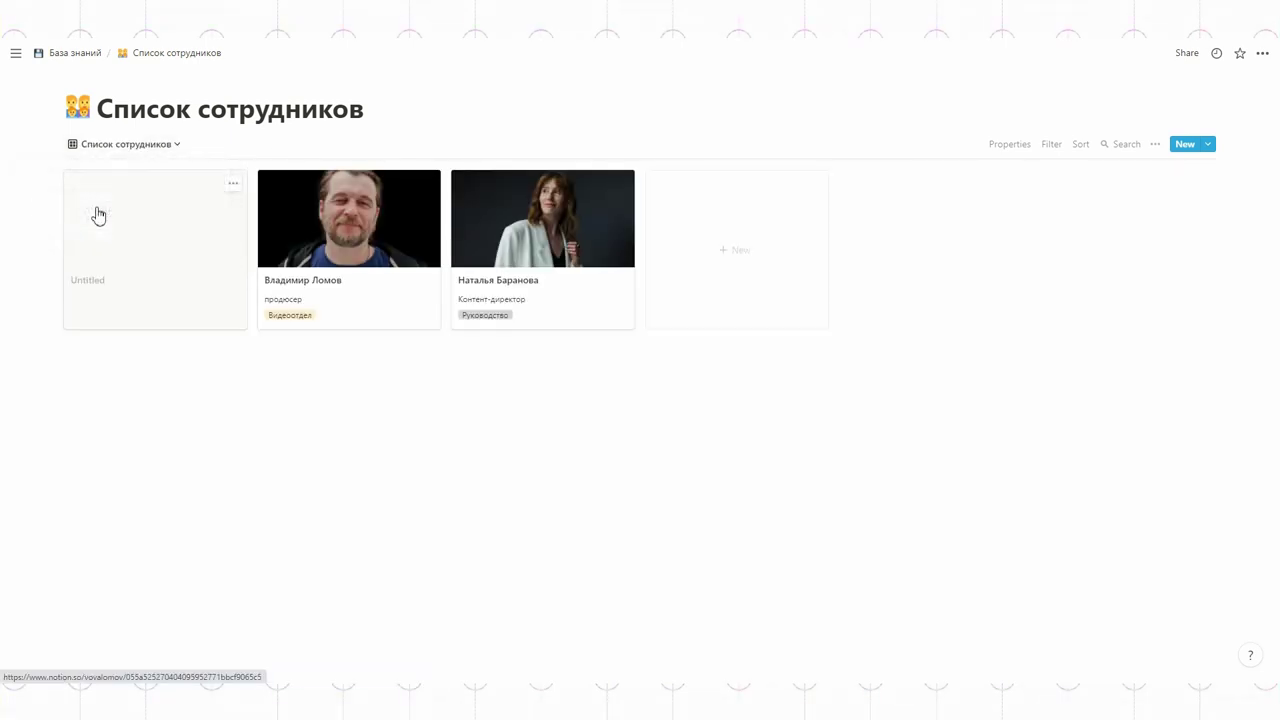
left_click(305, 233)
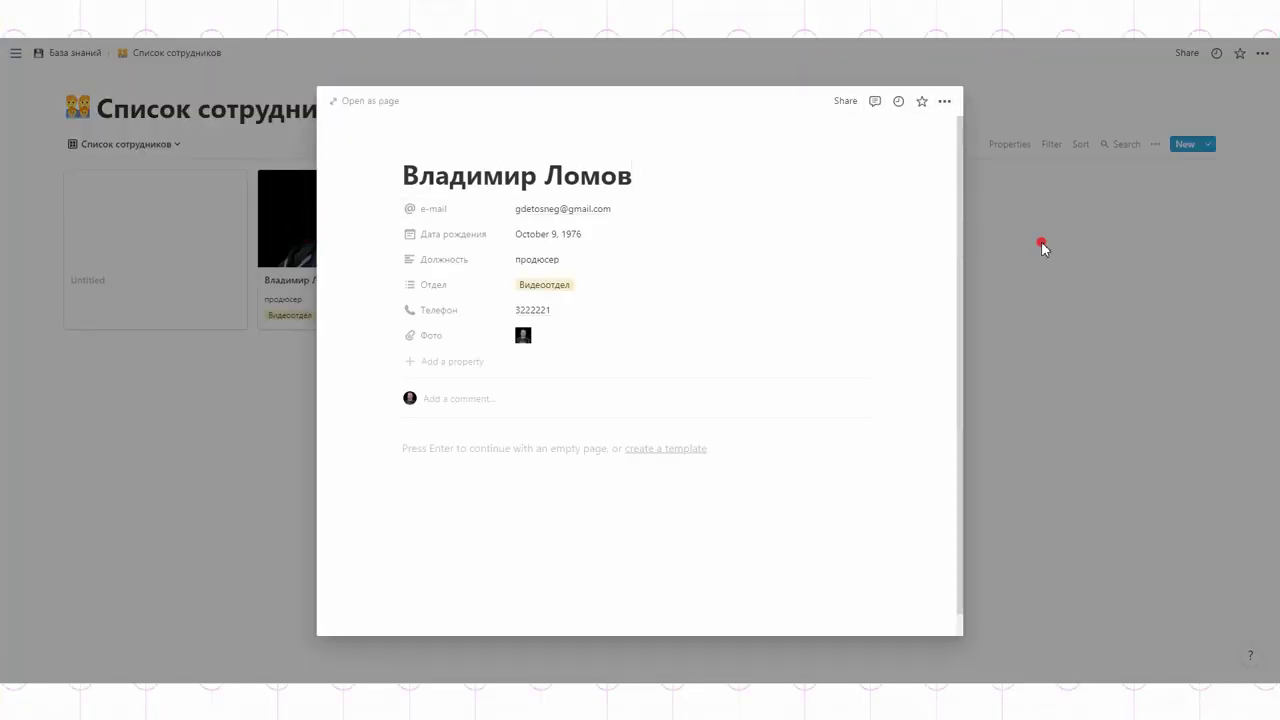
left_click(1043, 246)
right_click(307, 248)
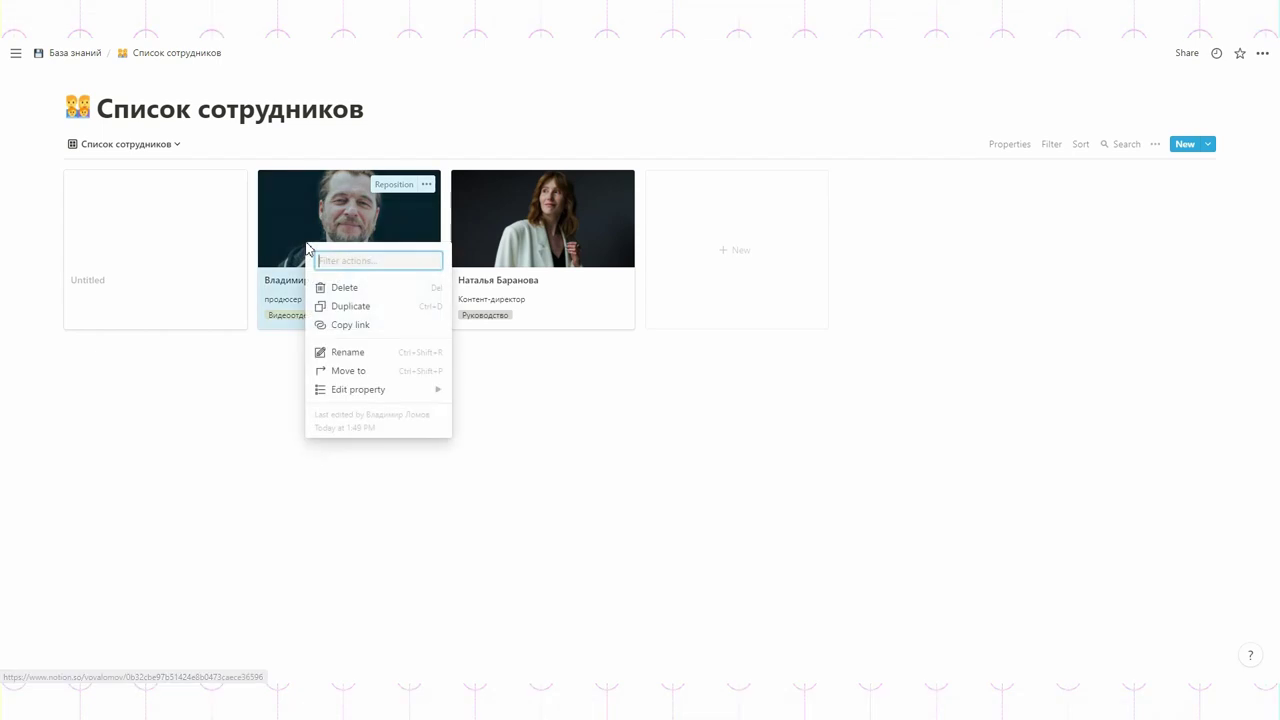
left_click(346, 323)
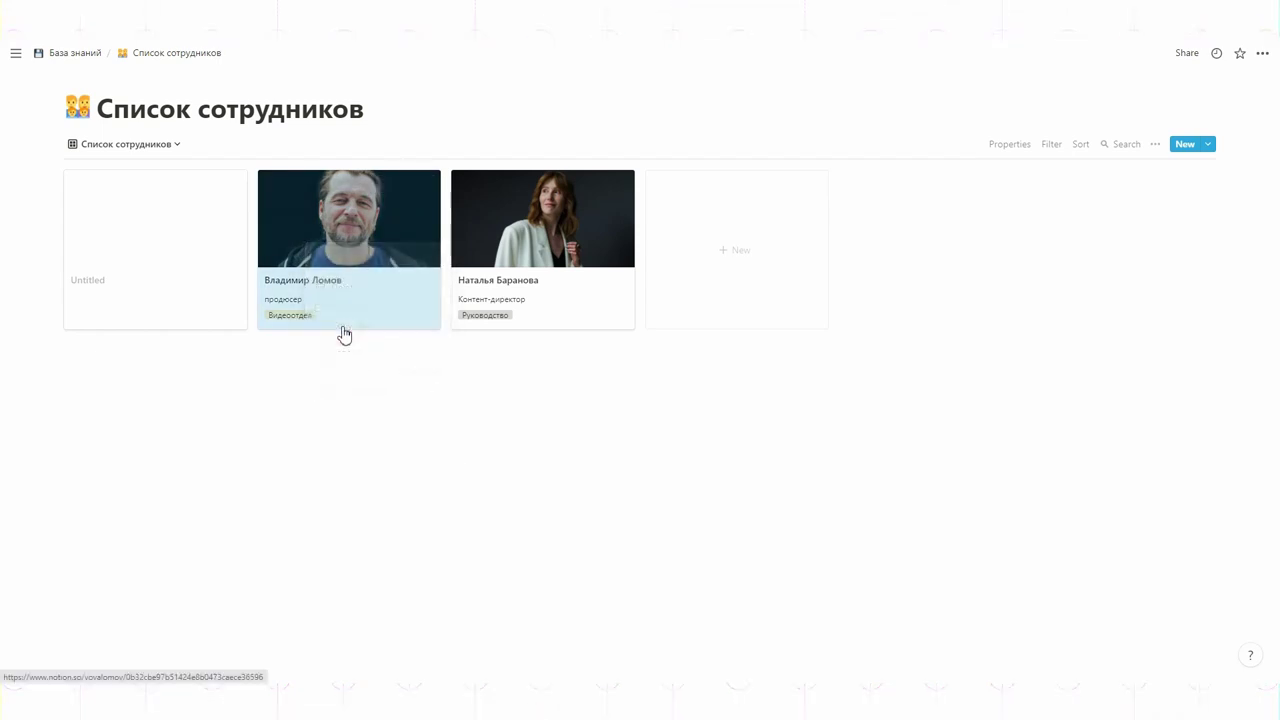
- On База знаний, add a bullet about contacting the administrator, linking his name to the producer's page
left_click(70, 55)
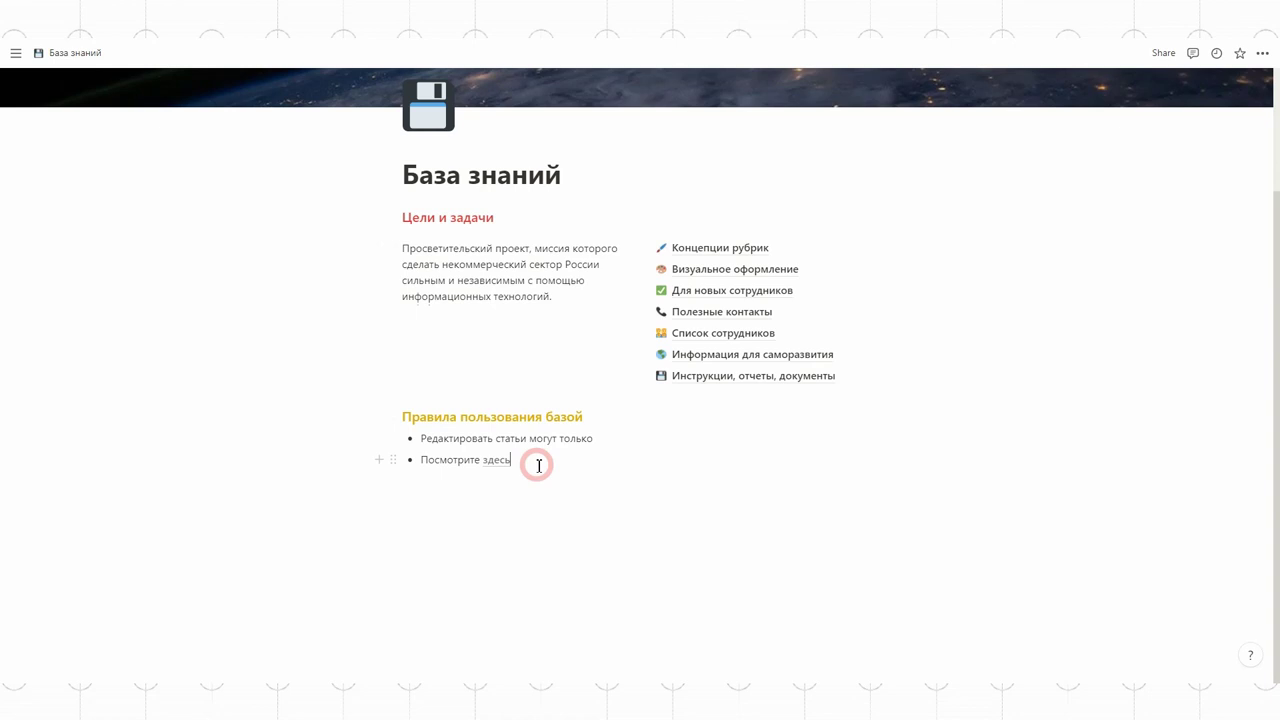
key("Return")
type("При возникновении сложностей в работе обращайтесь")
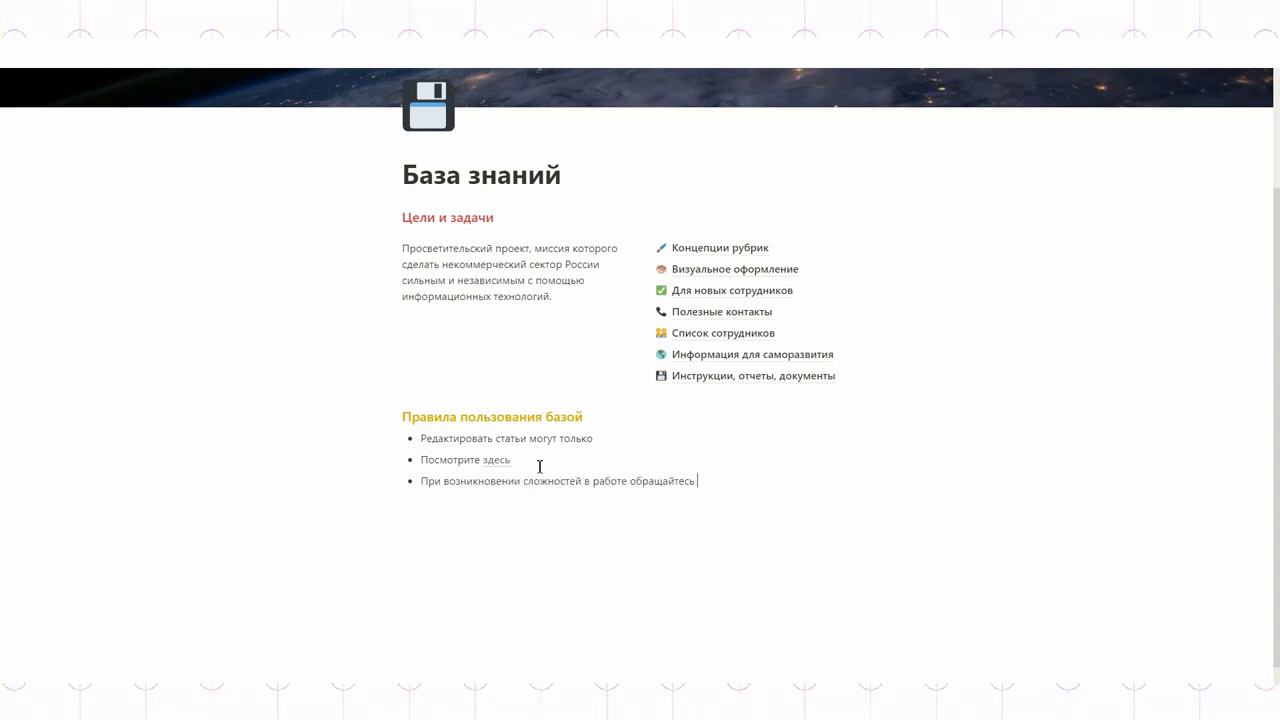
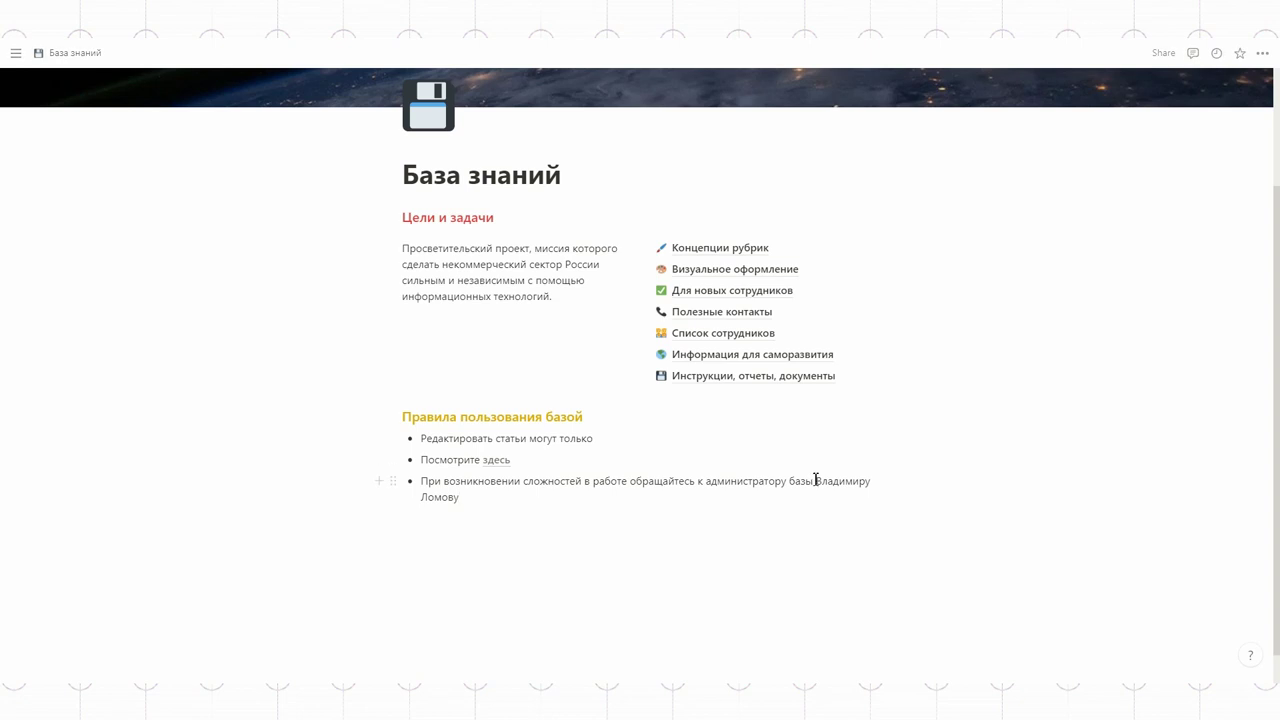
left_click(816, 480, "shift")
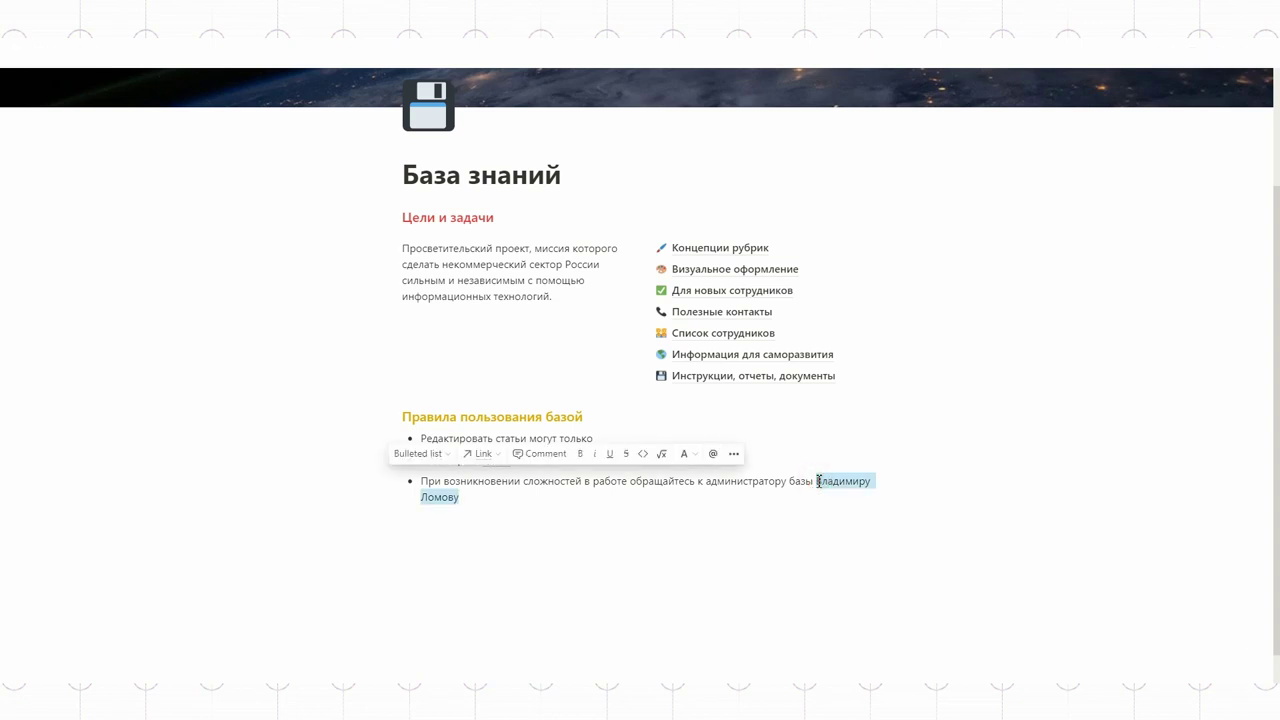
left_click(488, 453)
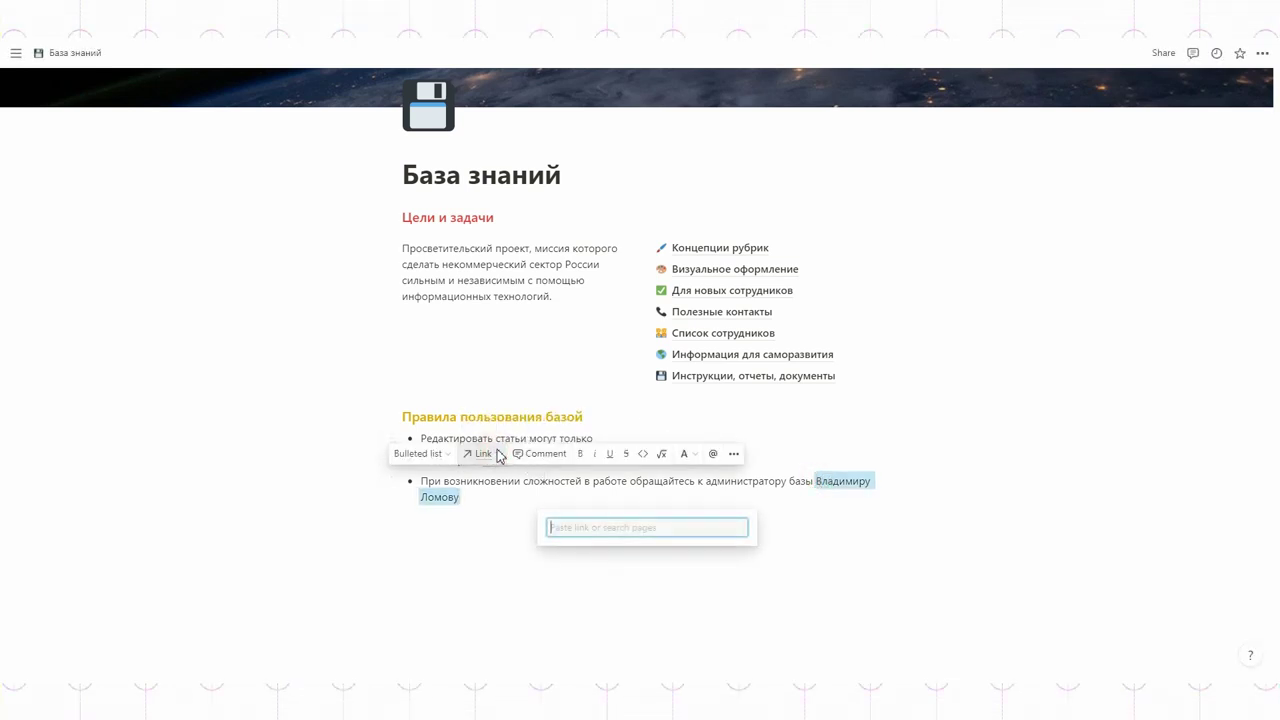
key("ctrl+v")
left_click(611, 580)
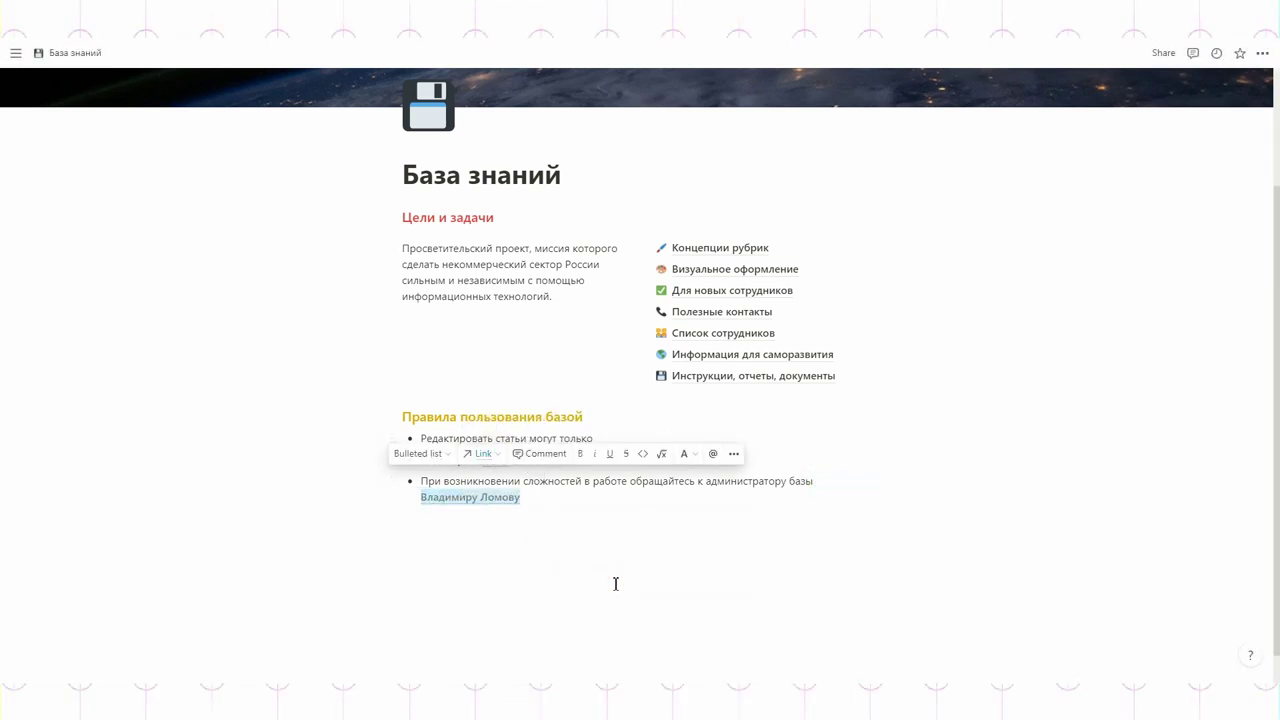
- Open the linked employee page and start a new block there
left_click(614, 549)
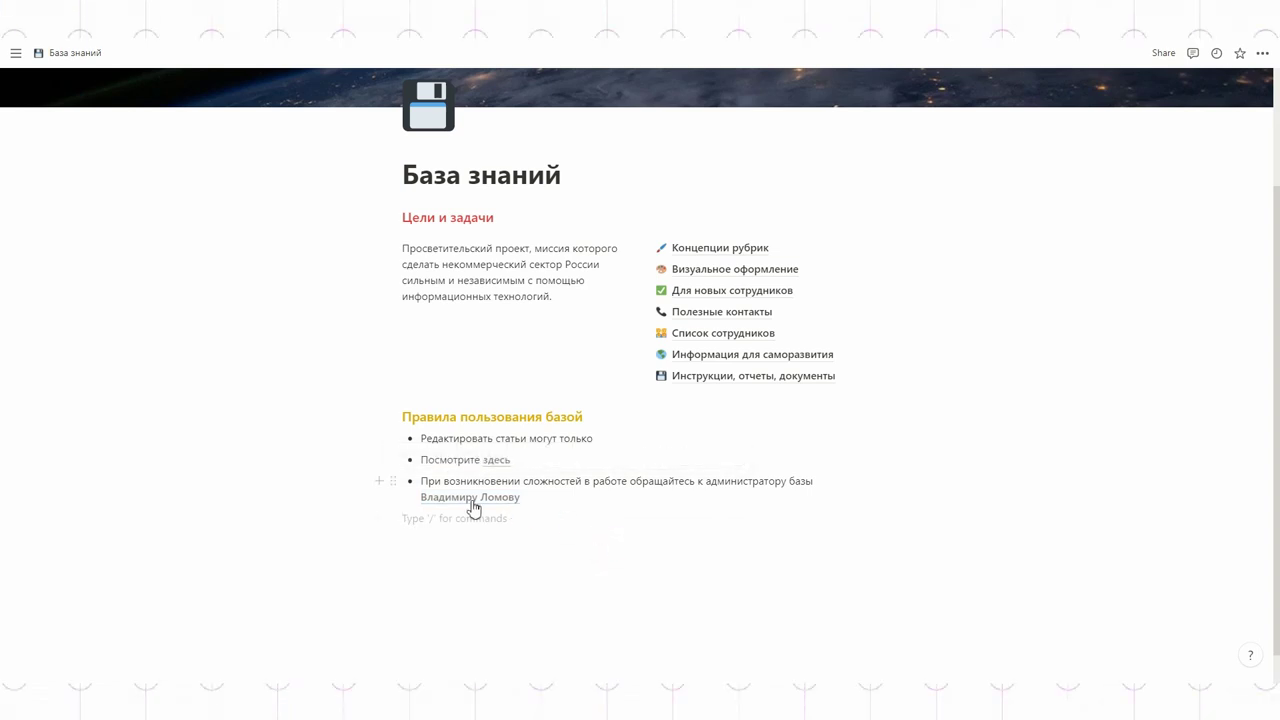
left_click(471, 498)
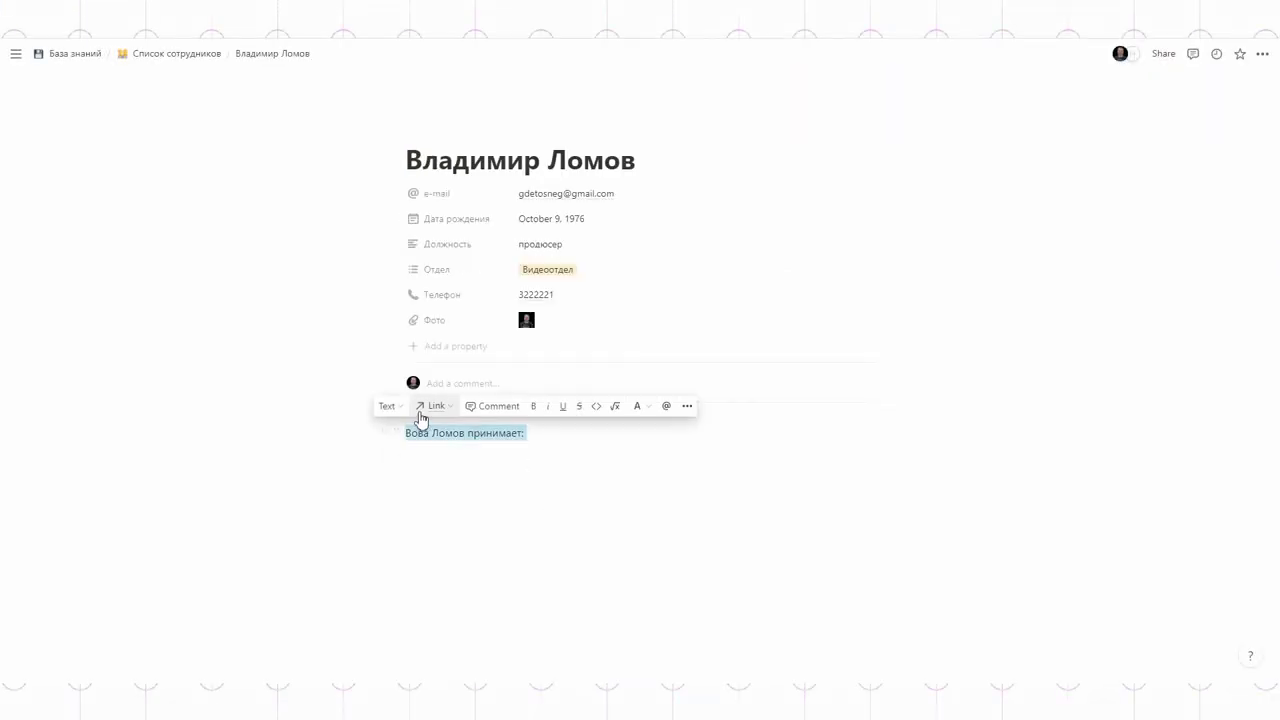
left_click(388, 406)
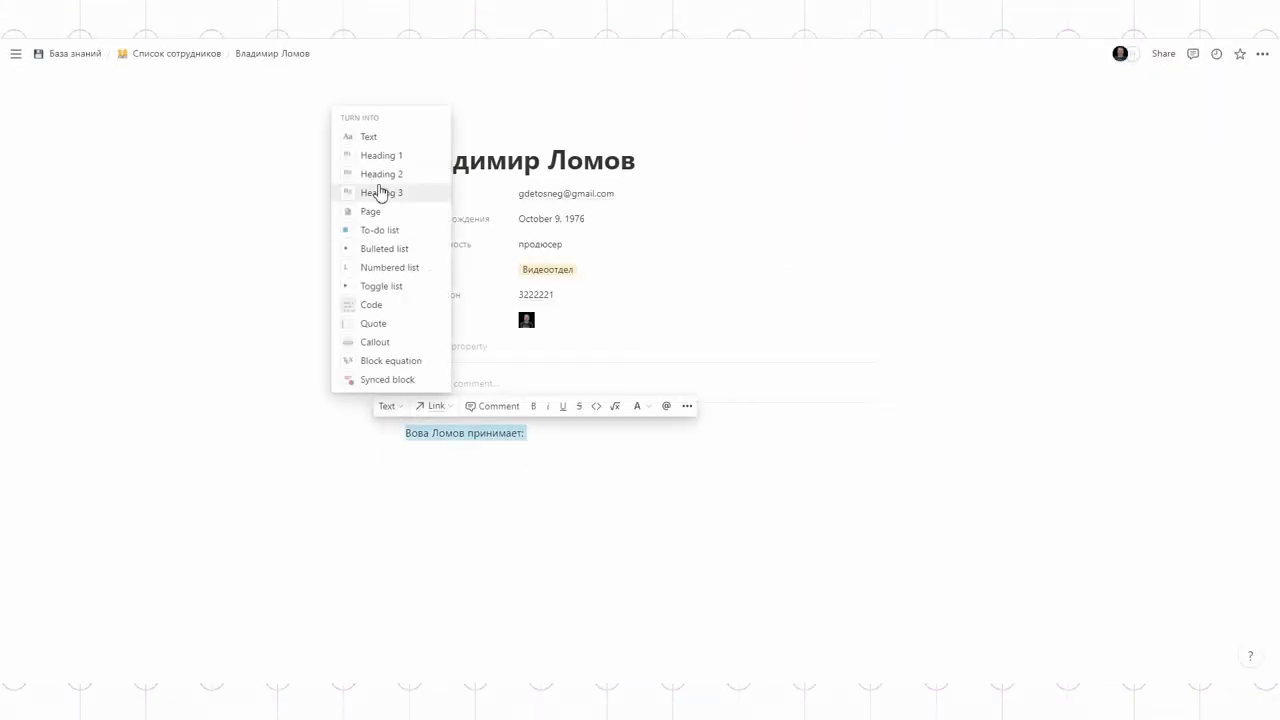
- Turn the line into a Heading 3 and insert an inline table below it
left_click(383, 191)
key("Return")
left_click(385, 458)
scroll(556, 325, "down", 5)
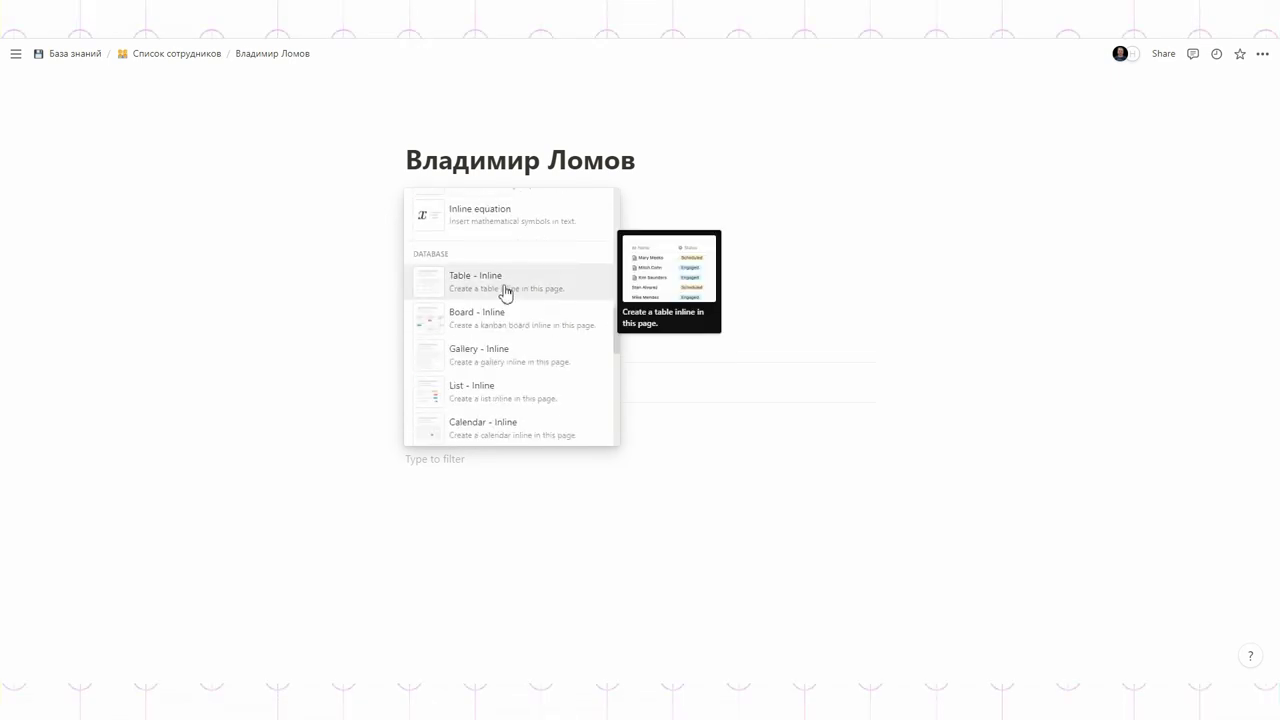
left_click(503, 289)
- Name the first column 'По каким вопросам' and enter 'По базам данных' in the first row
left_click(457, 489)
type("По каким вопросам")
left_click(508, 515)
type("По базам данных")
- Make Tags a text column 'Часы приема' with 'ср-чт 15:00 - 19:00', then return to Список сотрудников
left_click(612, 488)
mouse_move(640, 292)
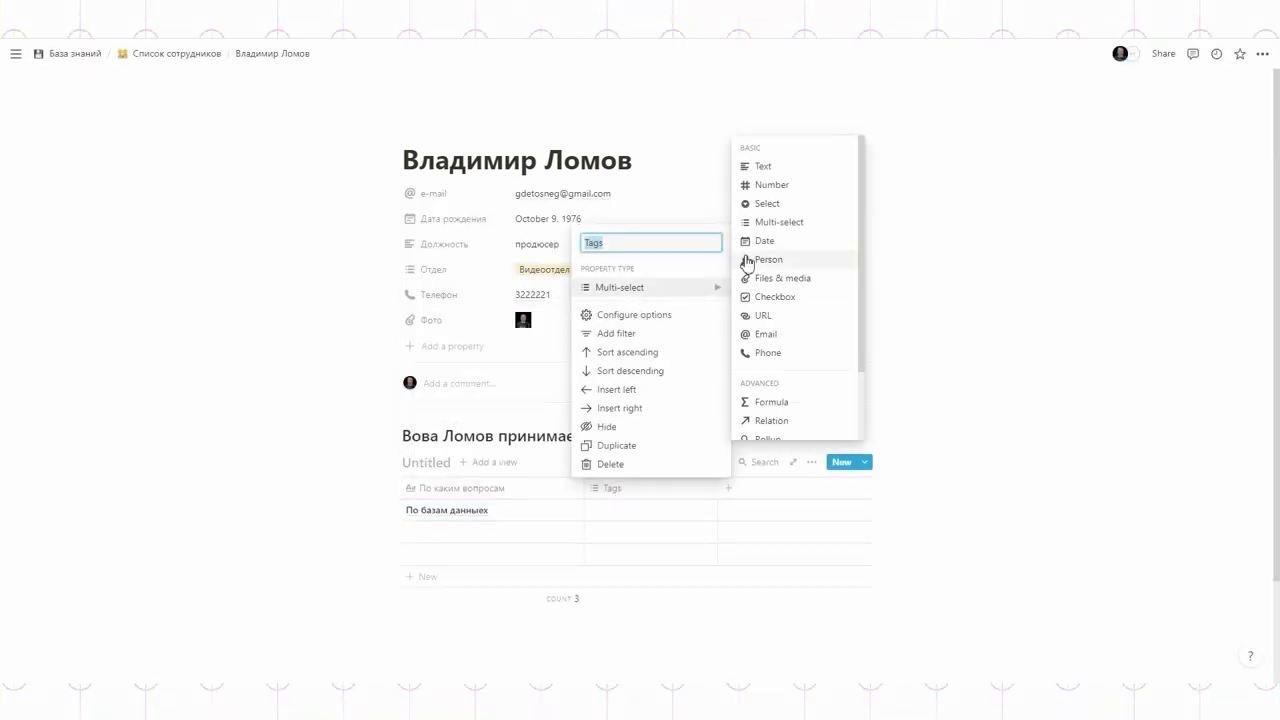
left_click(760, 166)
left_click(606, 488)
type("Часы приема")
key("Return")
left_click(612, 508)
type("ср-")
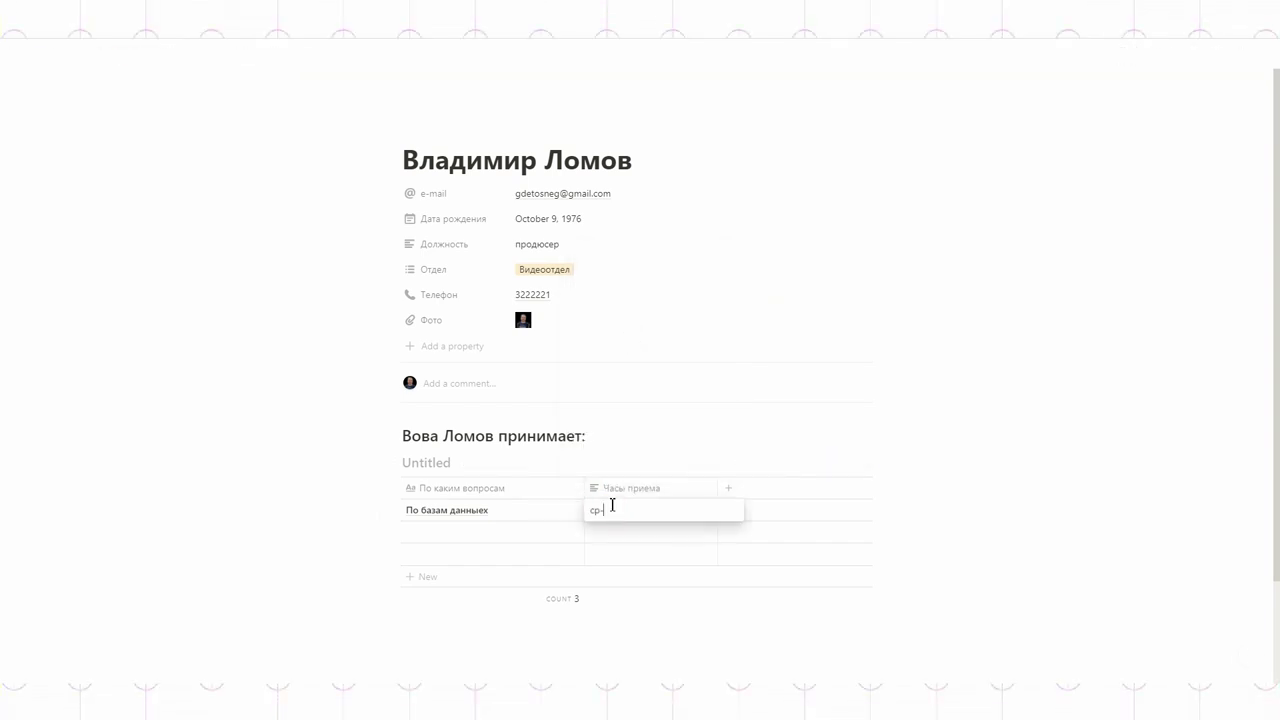
type("чт 15:00 - 19:00")
key("Return")
left_click(69, 52)
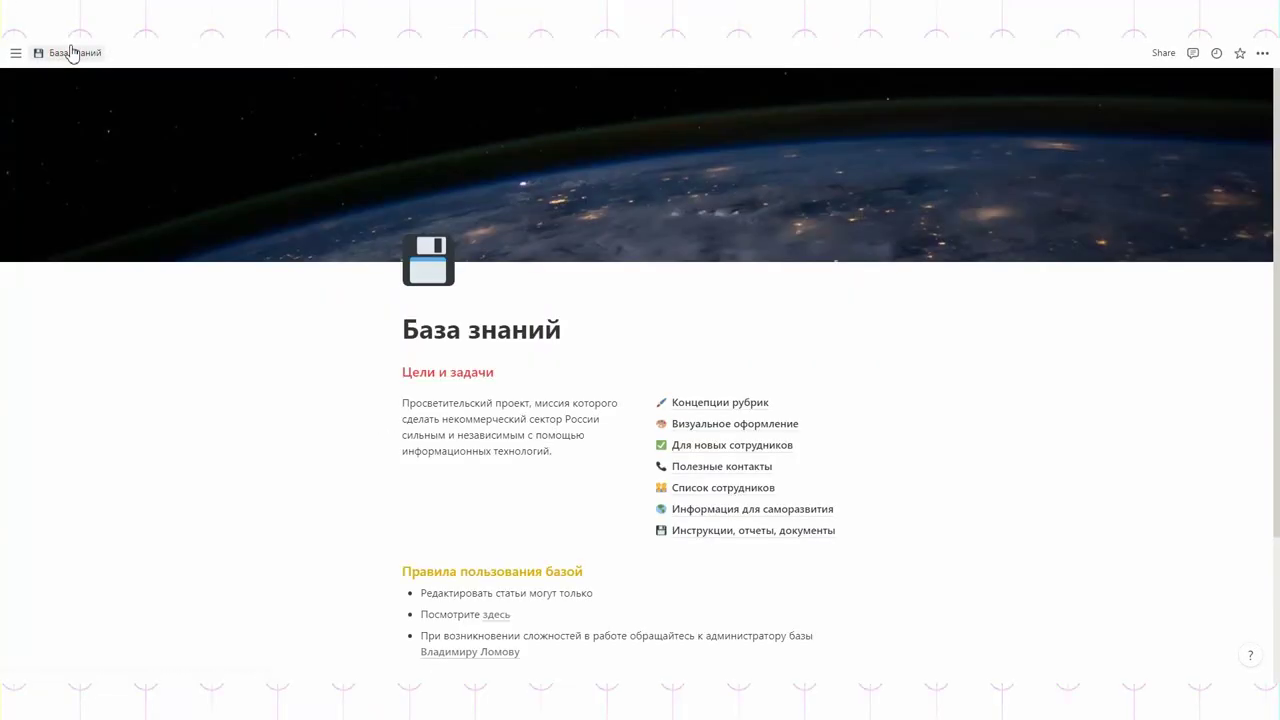
left_click(705, 488)
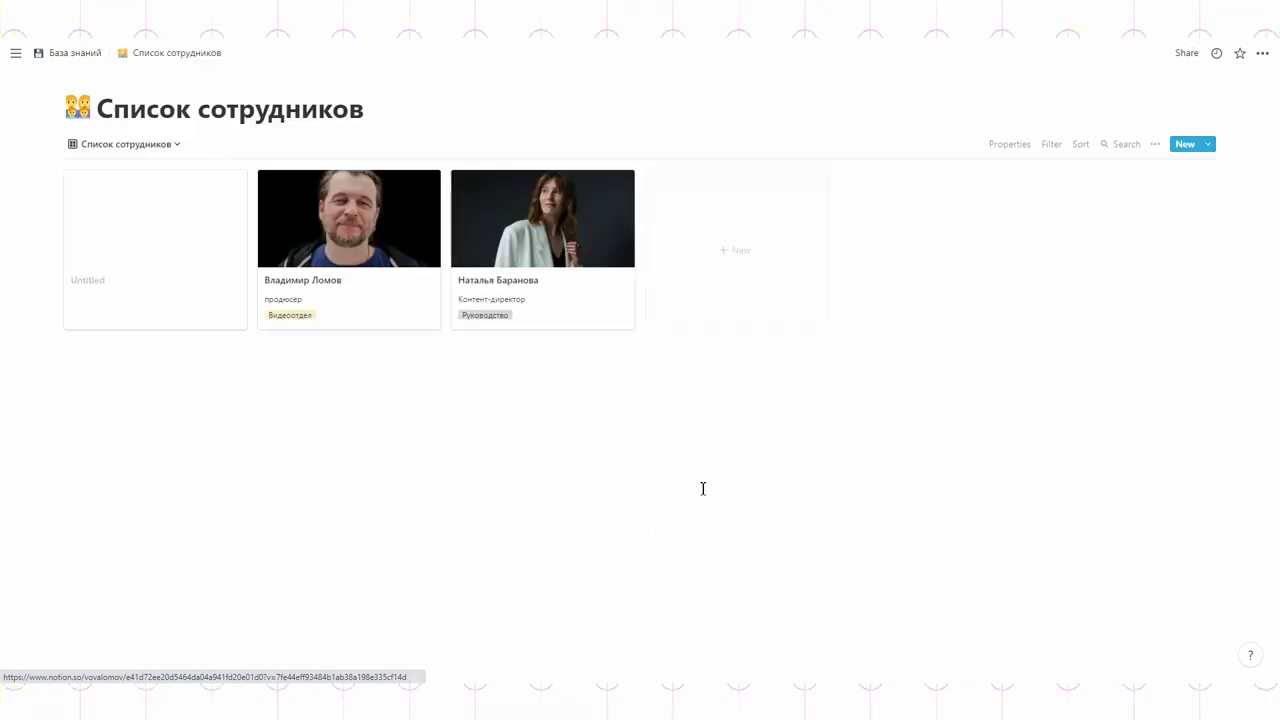
- Switch to the table view and inspect the Телефон column's property types without changes
left_click(150, 145)
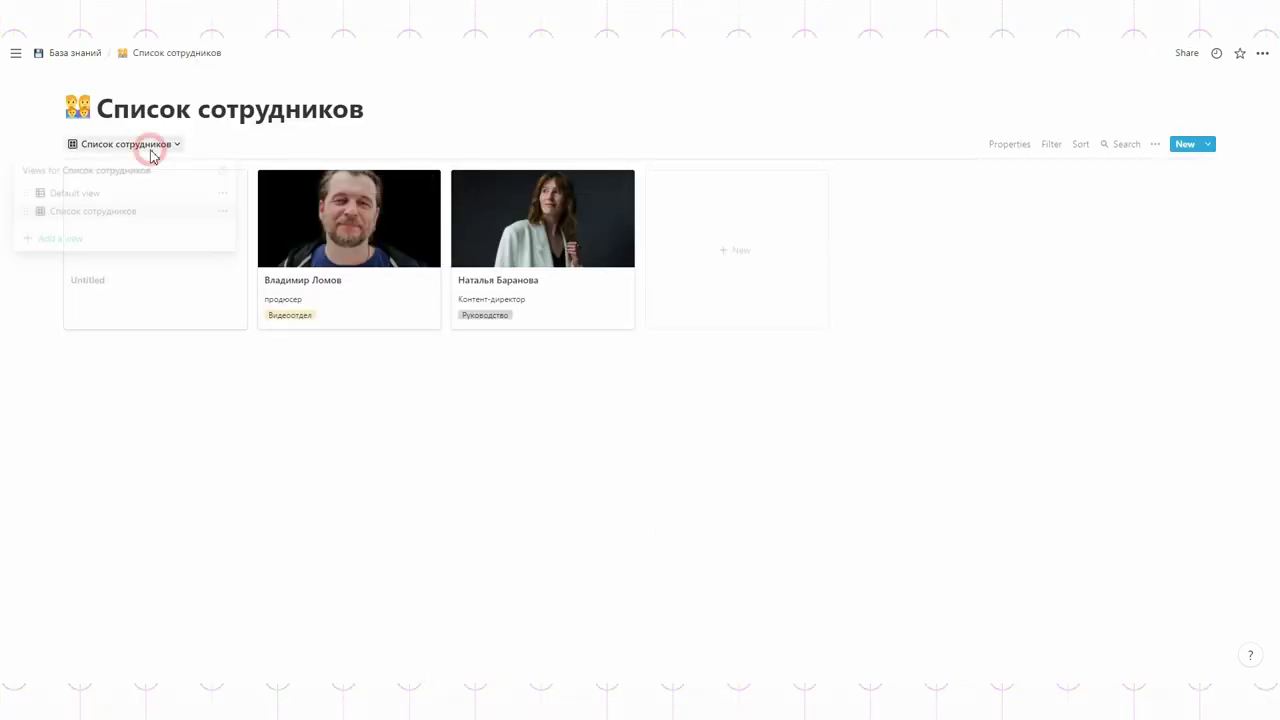
left_click(108, 194)
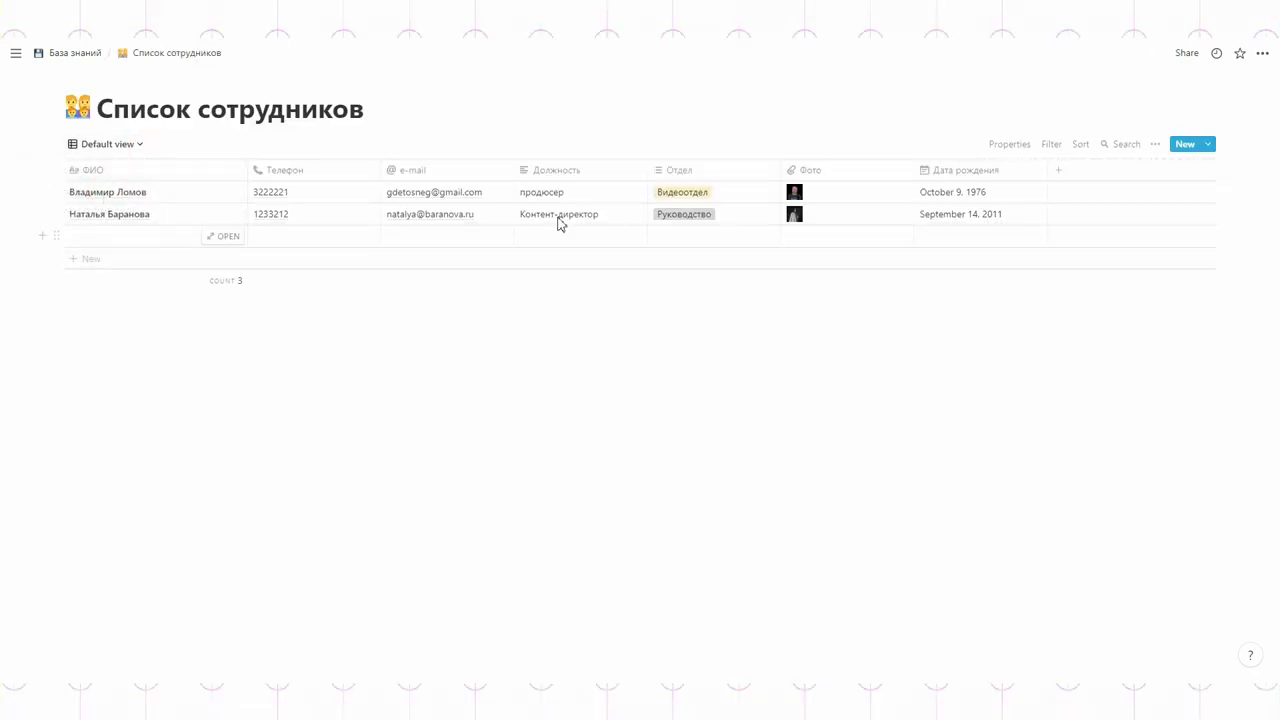
left_click(299, 172)
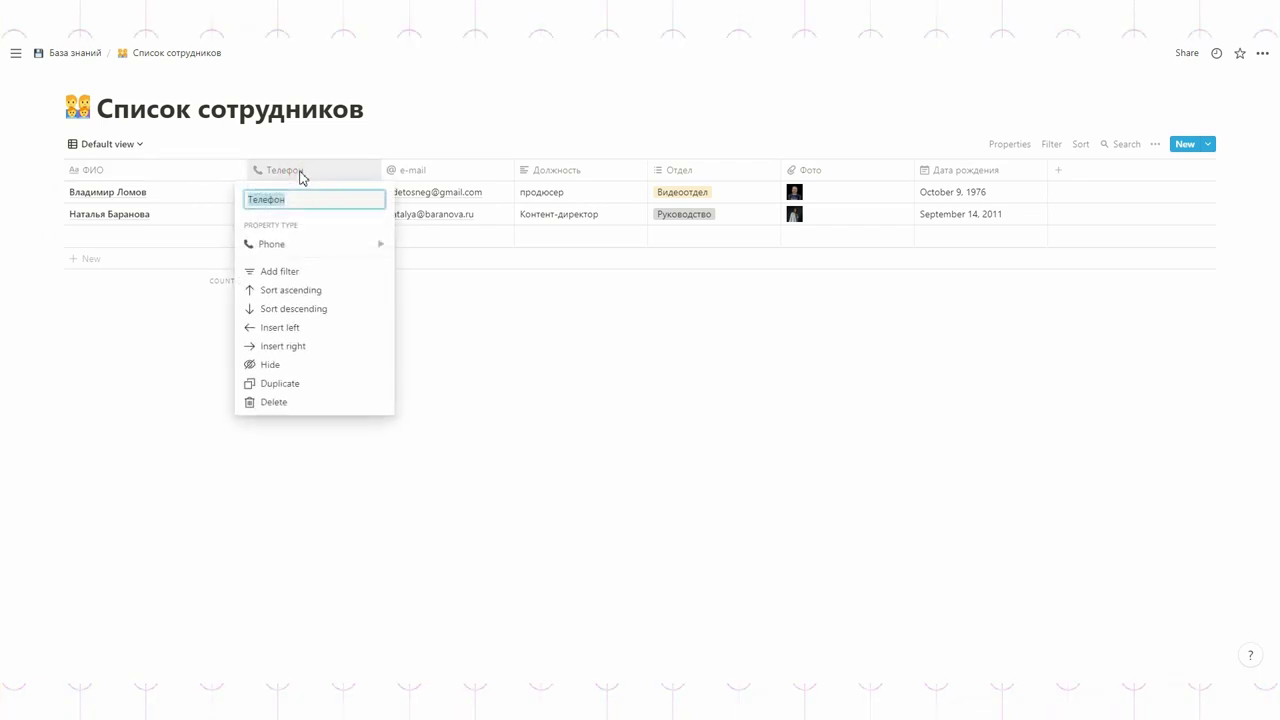
left_click(293, 245)
left_click(677, 381)
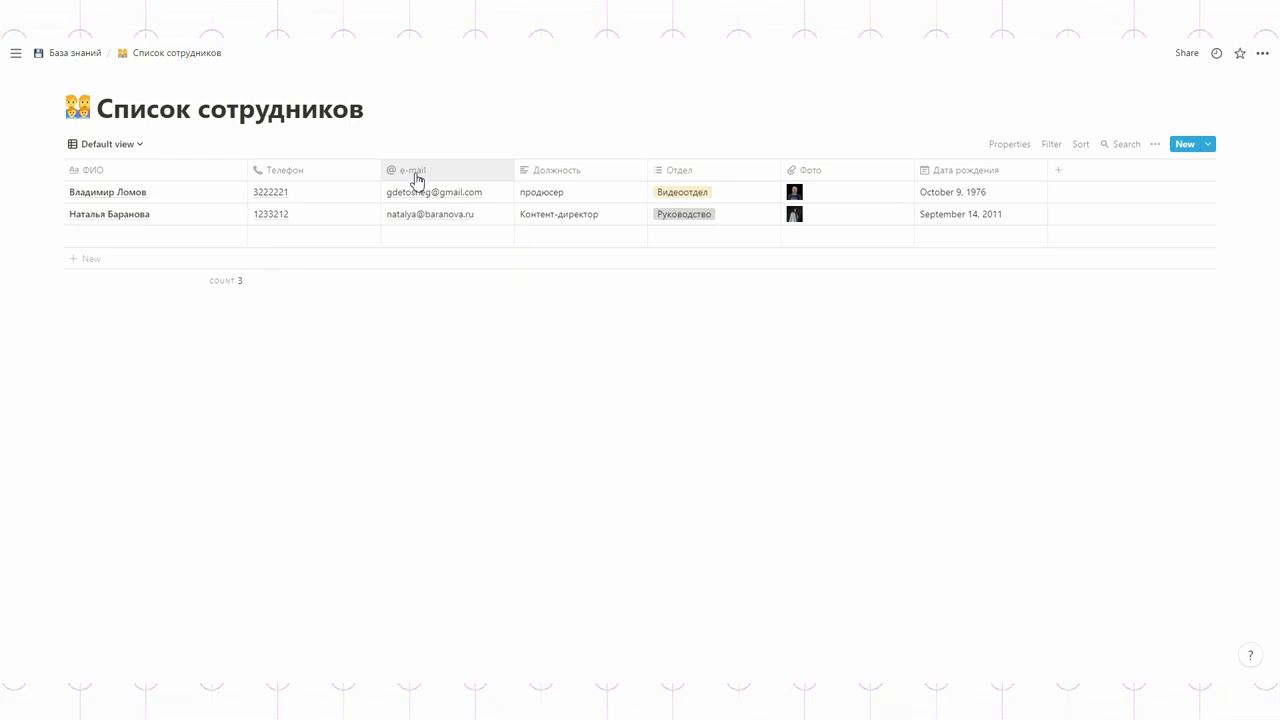
- Inspect the Отдел and Фото column settings, then reopen the views list
left_click(714, 172)
mouse_move(706, 248)
left_click(1031, 387)
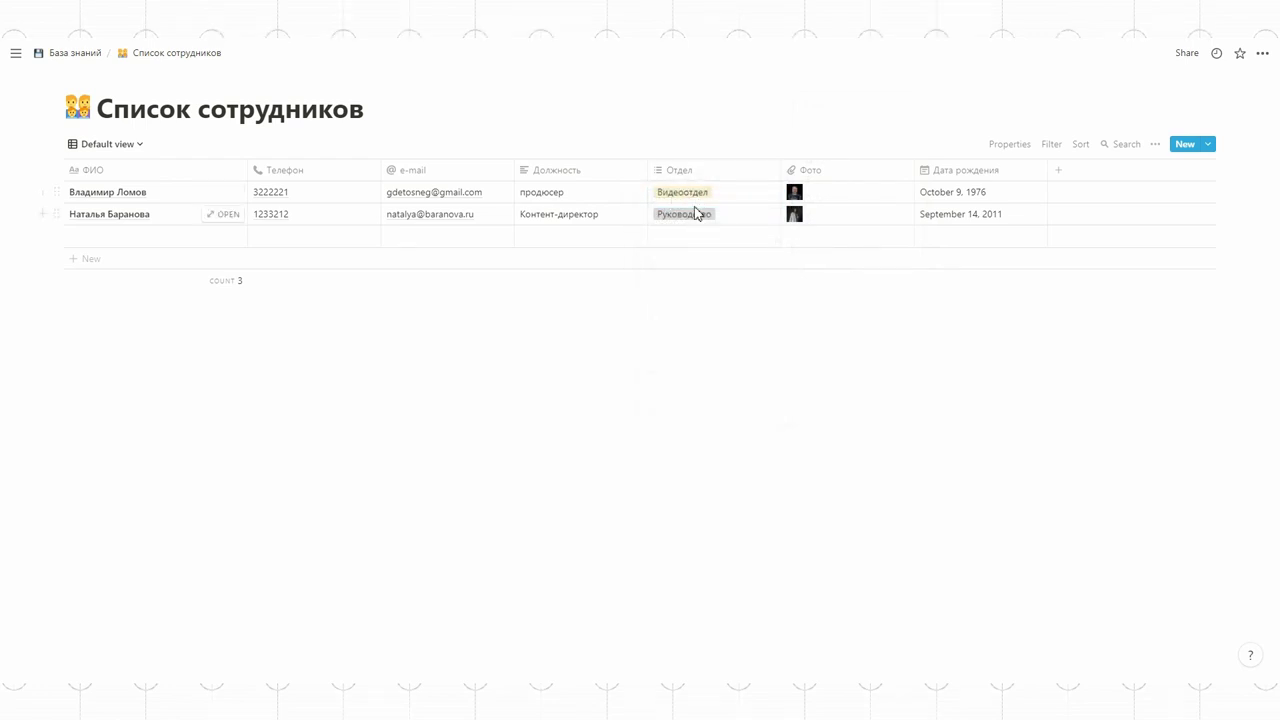
left_click(820, 170)
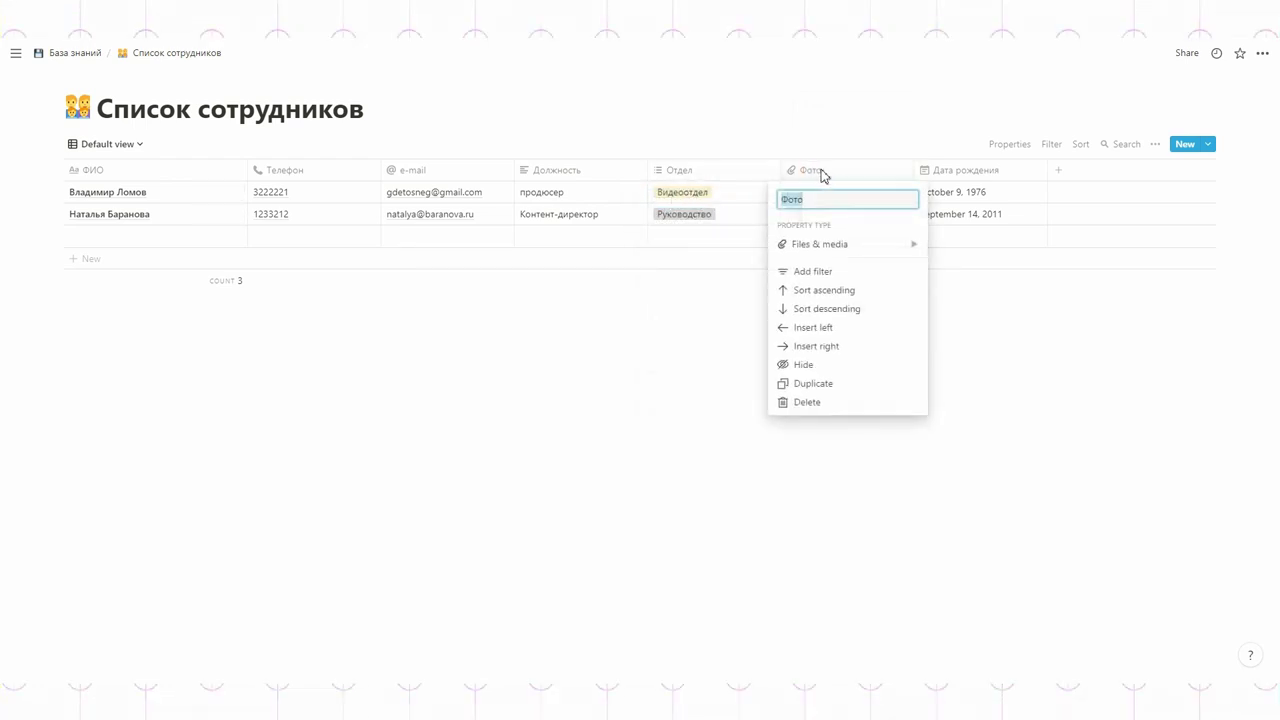
mouse_move(828, 250)
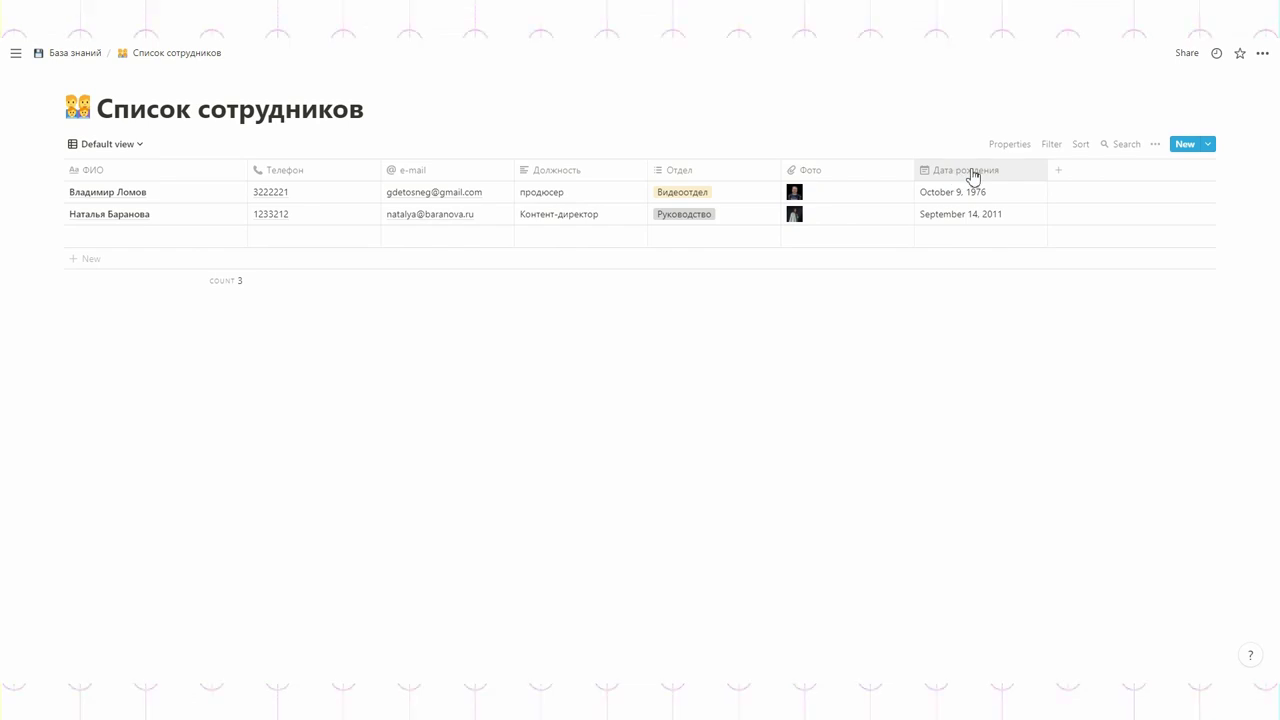
left_click(103, 145)
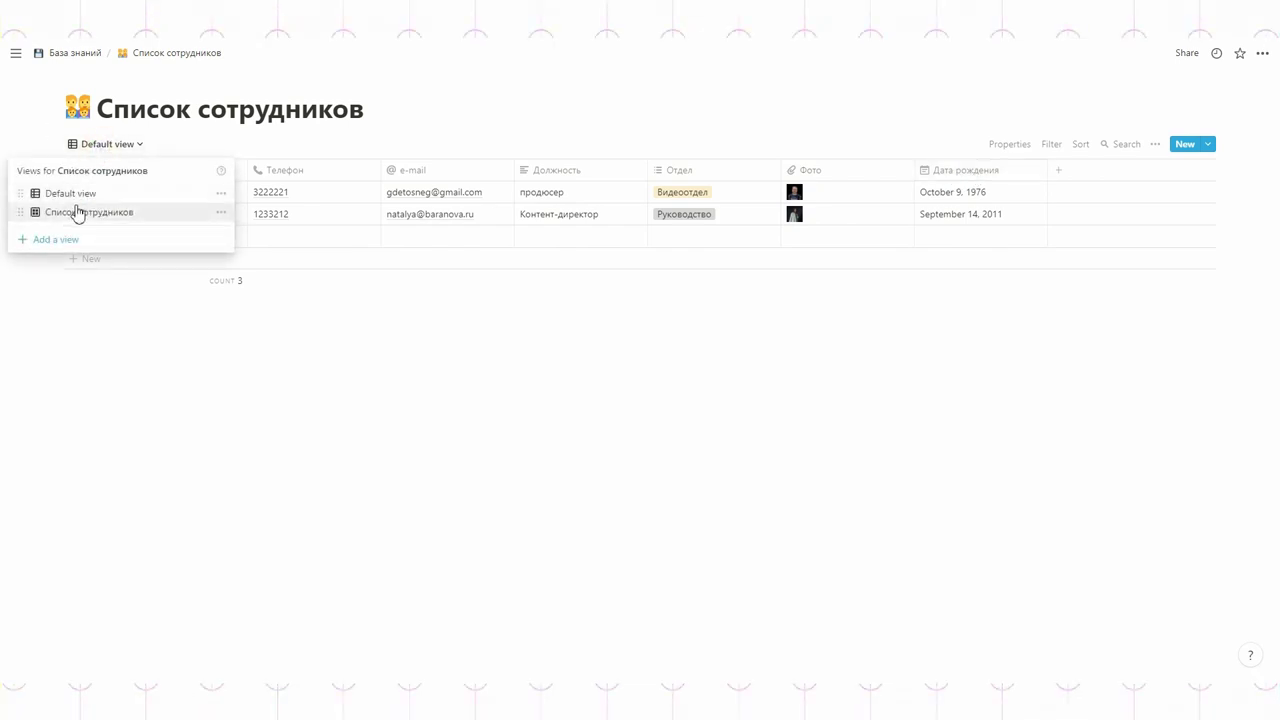
- Switch to the gallery view and adjust the position of the employees' cover photos
left_click(78, 213)
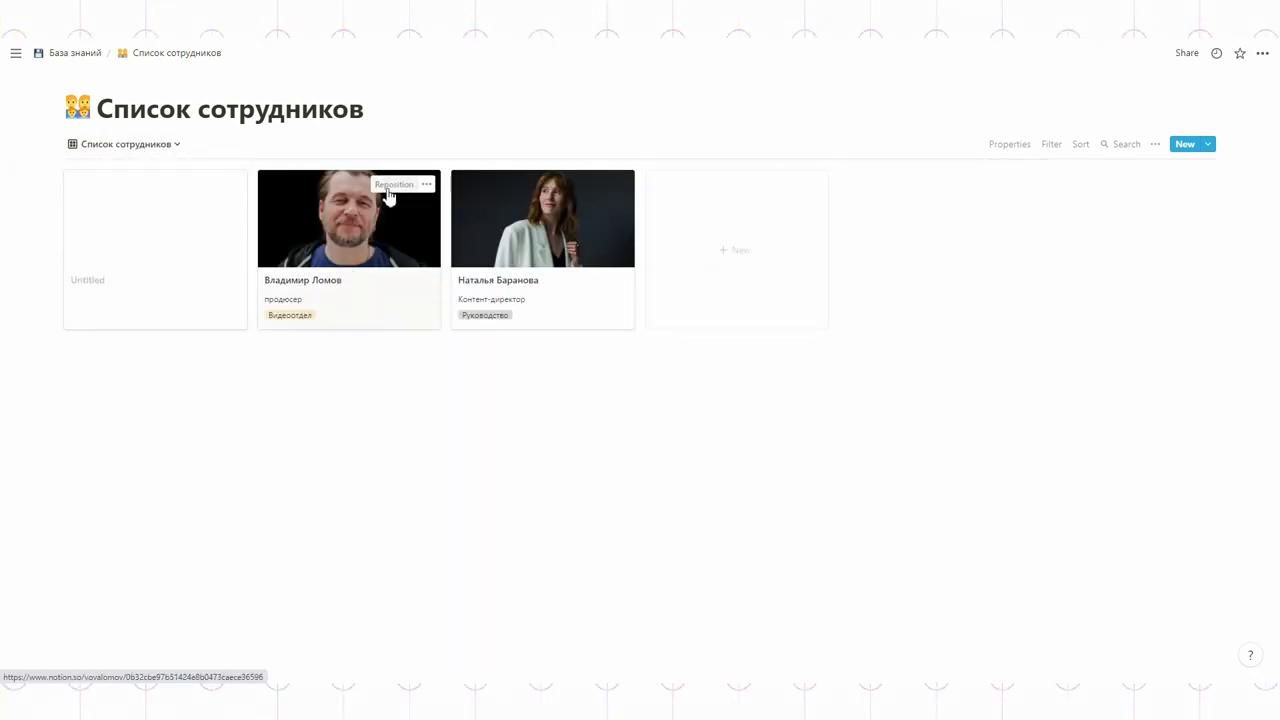
left_click(391, 186)
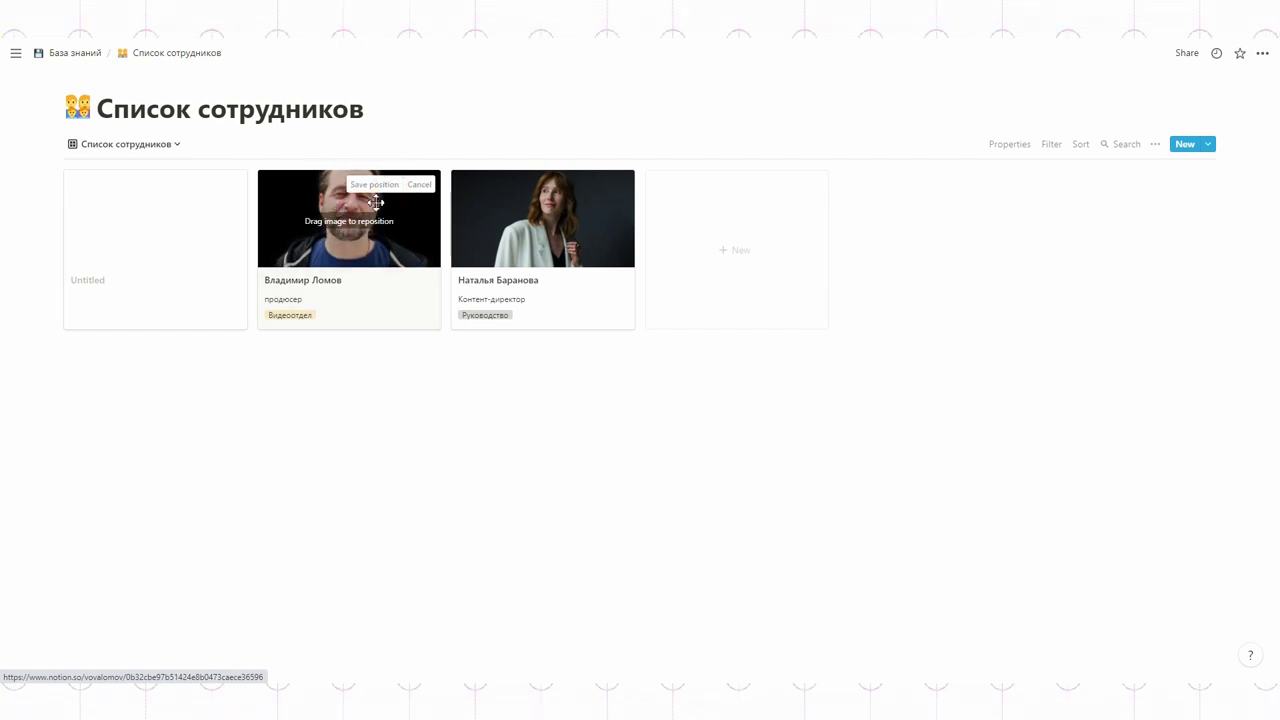
left_click(586, 184)
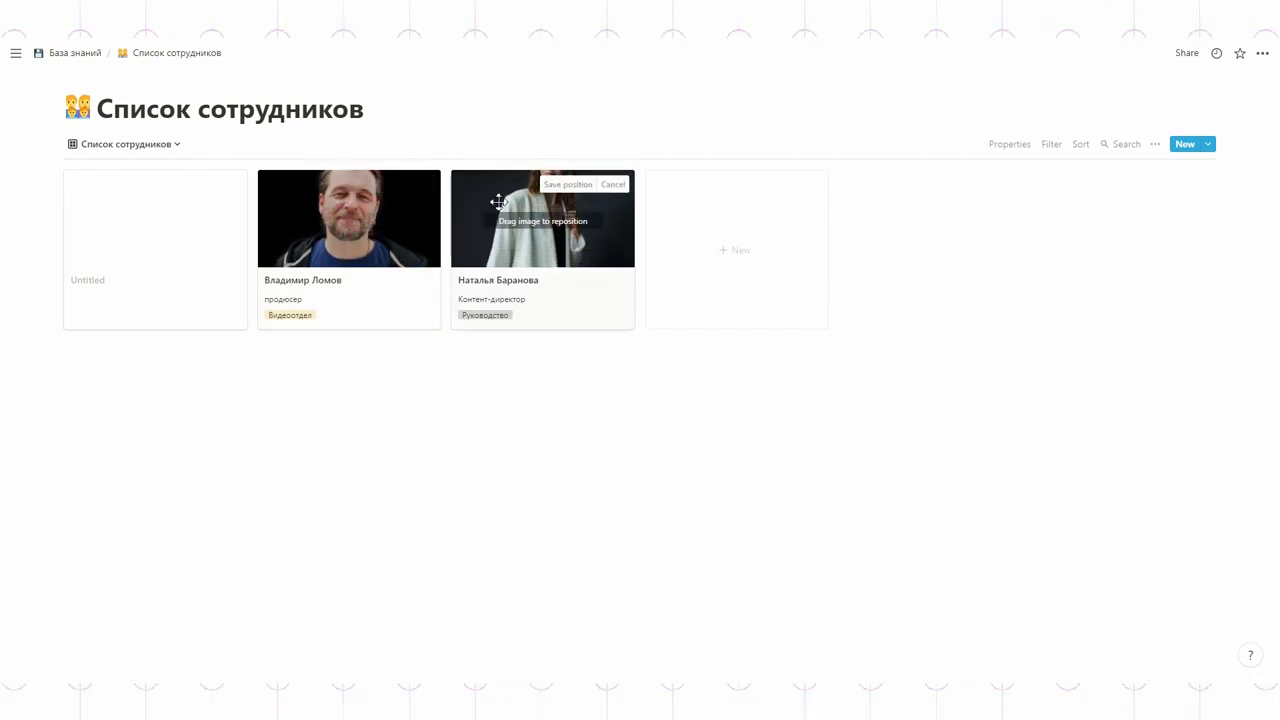
left_click(575, 185)
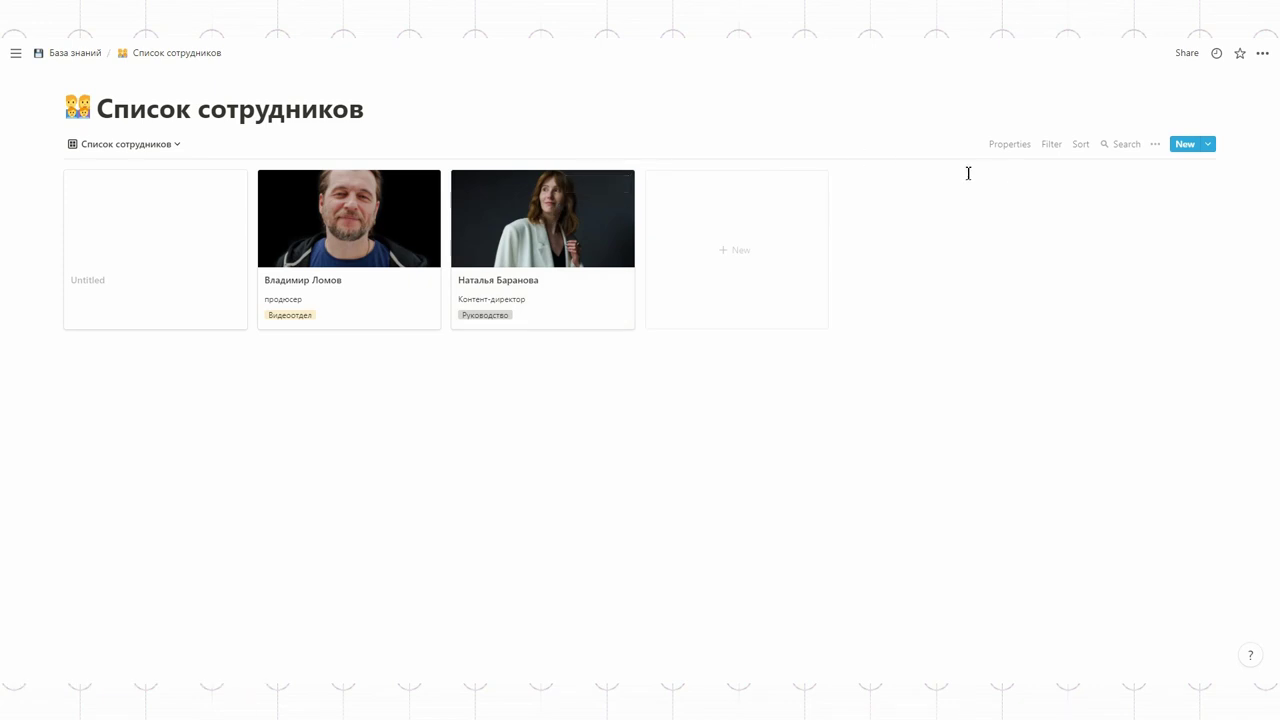
- Keep Фото as card preview and show Отдел above Должность on the cards
left_click(1008, 145)
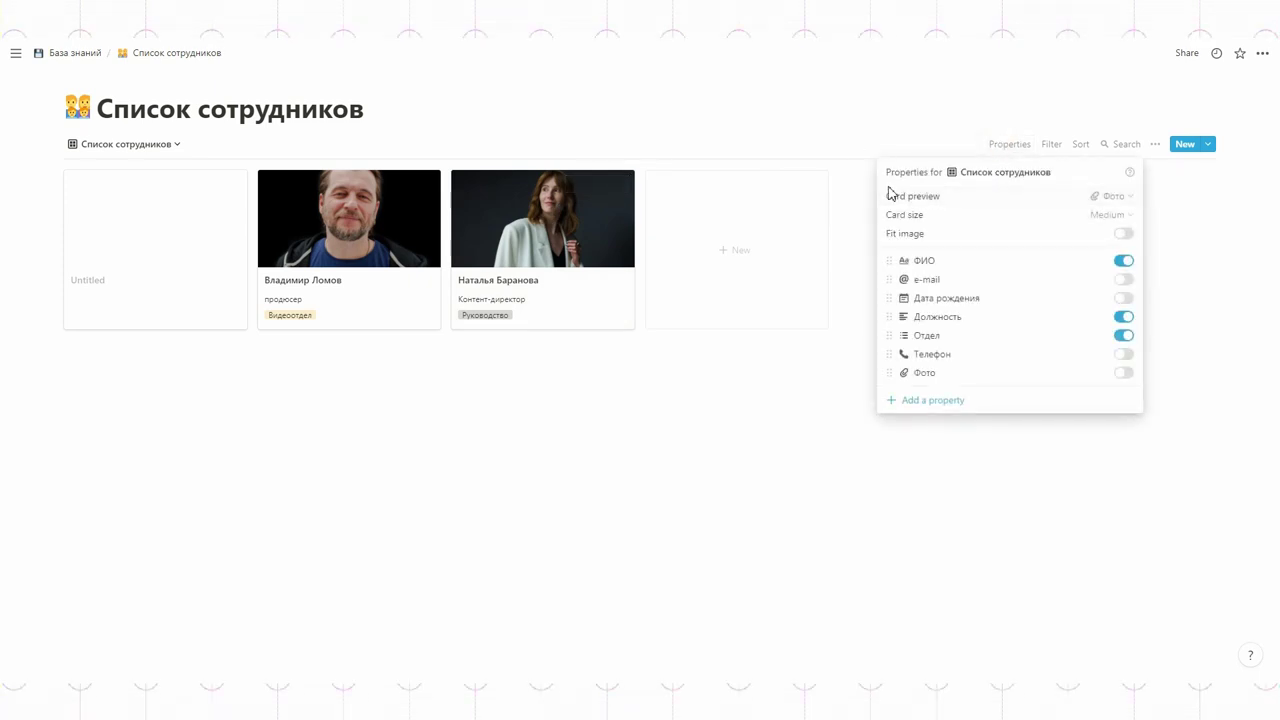
left_click(1110, 197)
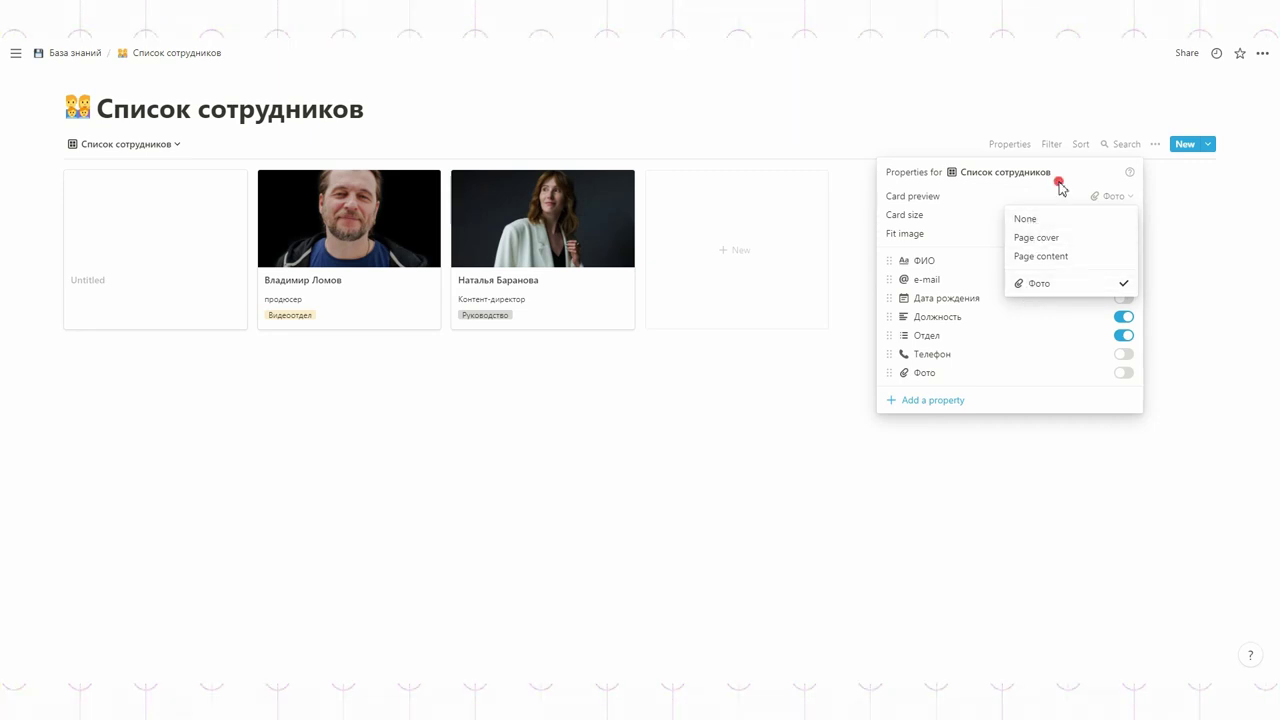
left_click(1060, 189)
left_click(1124, 317)
left_click(1124, 317)
left_click(1124, 335)
left_click(1124, 317)
left_click(1124, 335)
left_click(1124, 317)
left_click_drag(888, 311, 890, 338)
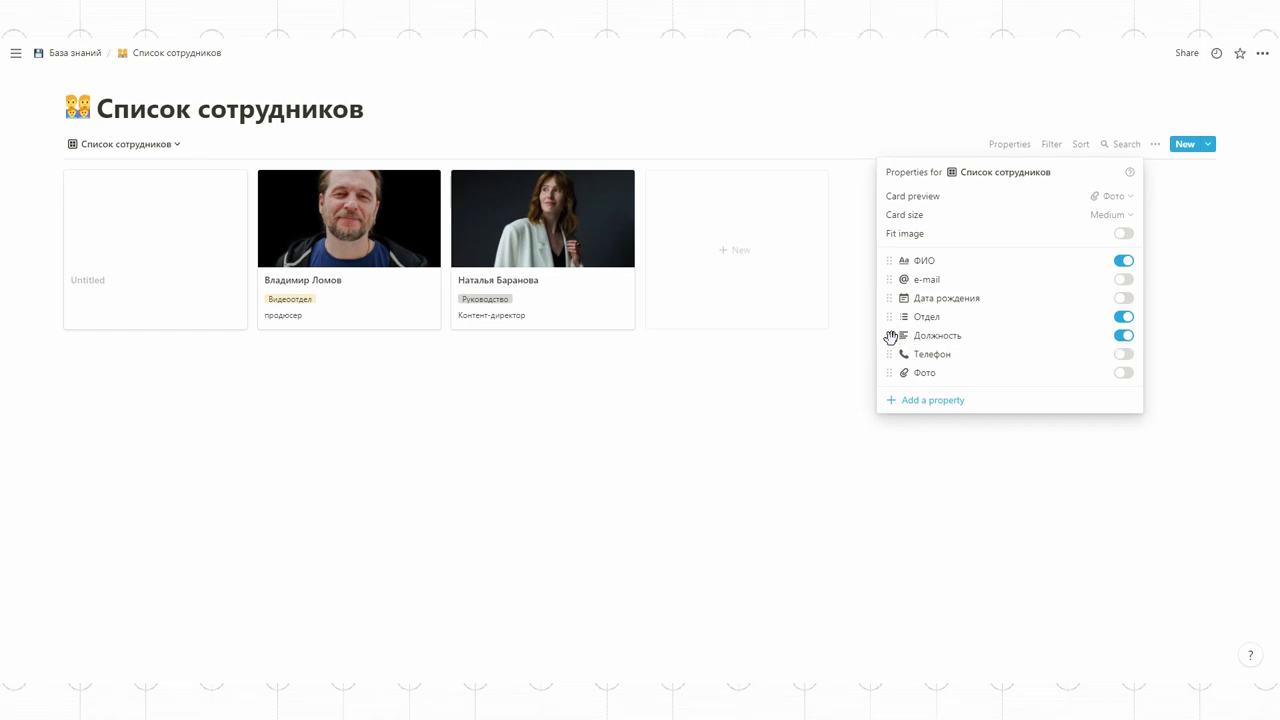
- Set the gallery card size to Large
left_click(1108, 214)
left_click(1031, 256)
left_click(1047, 540)
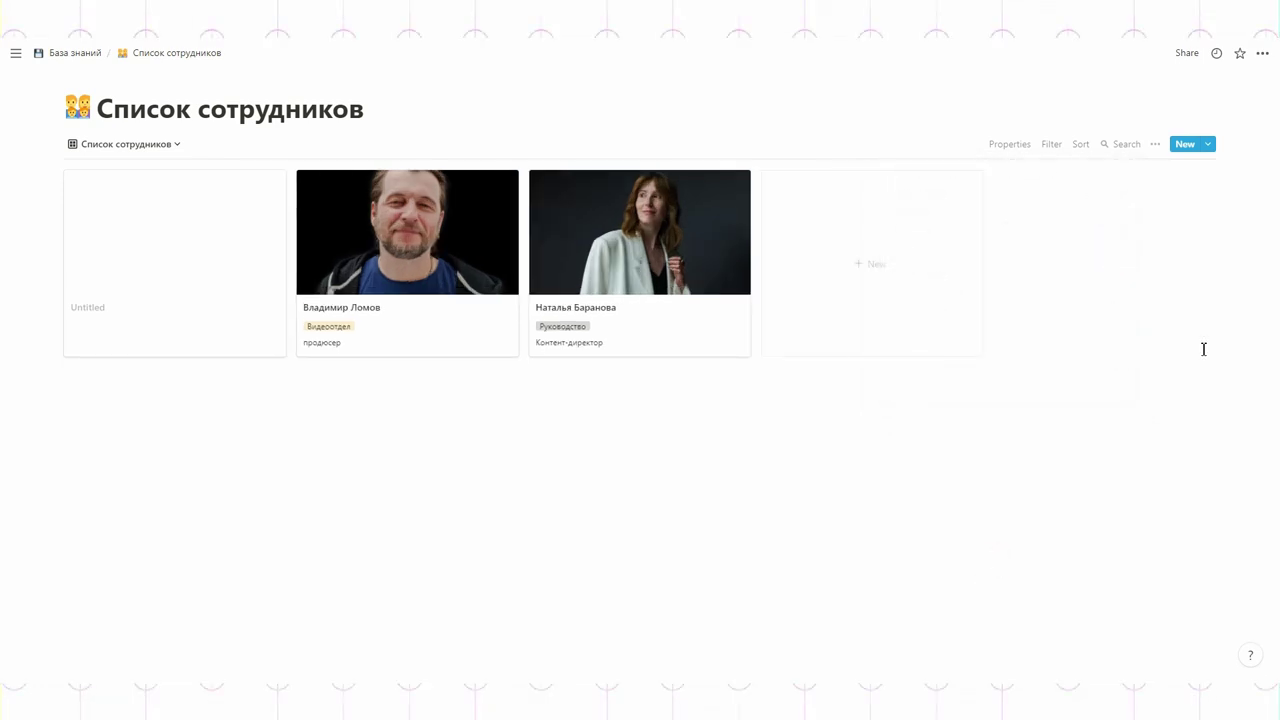
left_click(1080, 144)
- Add a sort on the Отдел property to the employee gallery
left_click(991, 266)
left_click(998, 198)
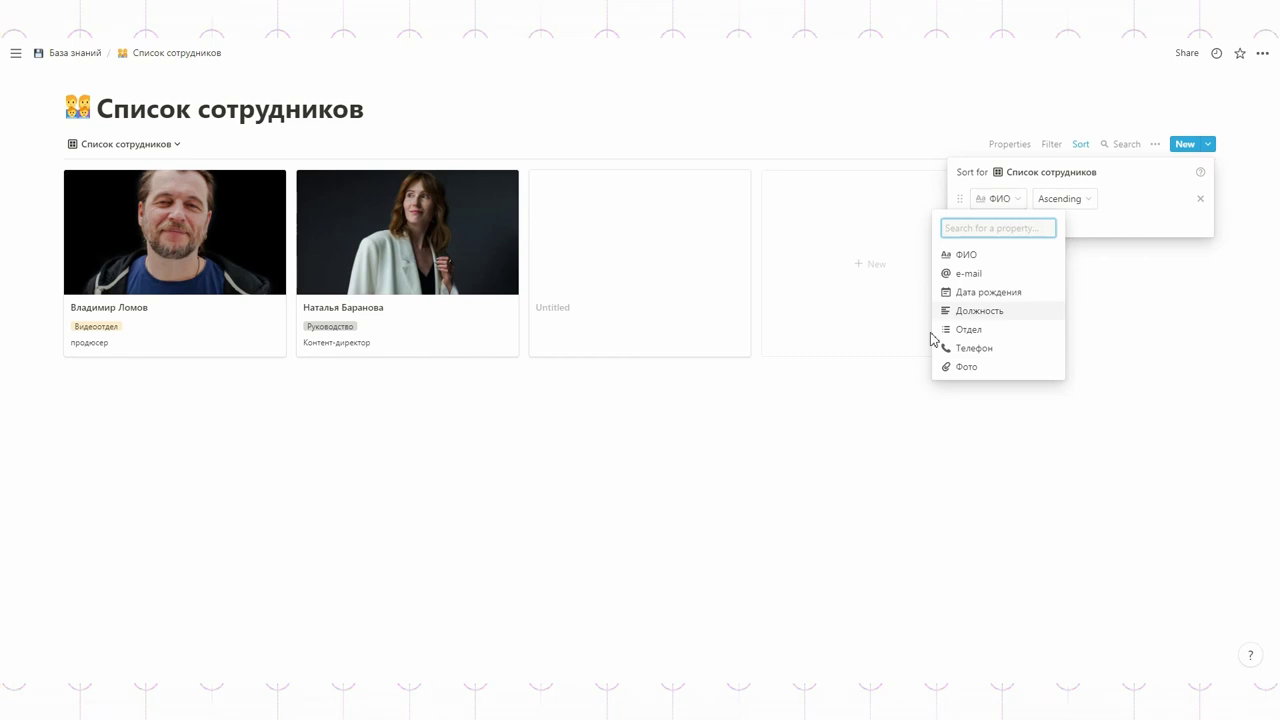
left_click(972, 330)
left_click(1137, 280)
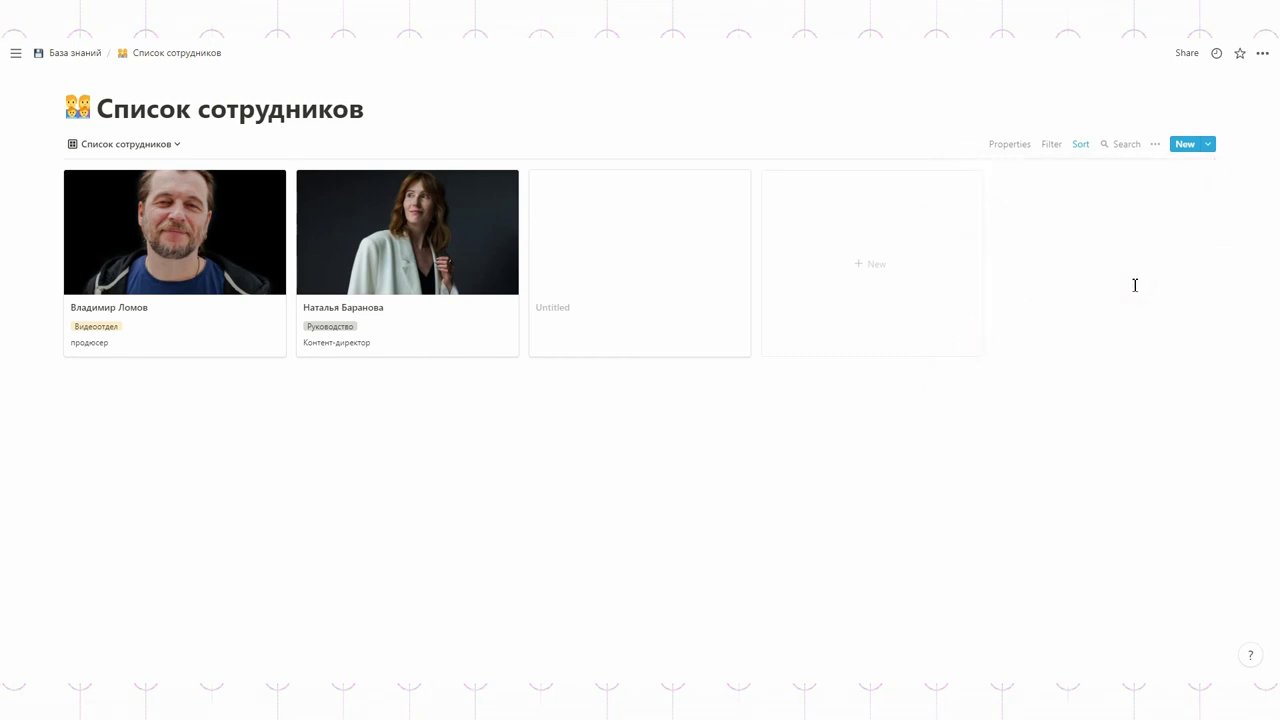
- Create a new gallery view named Видеоотдел
left_click(128, 145)
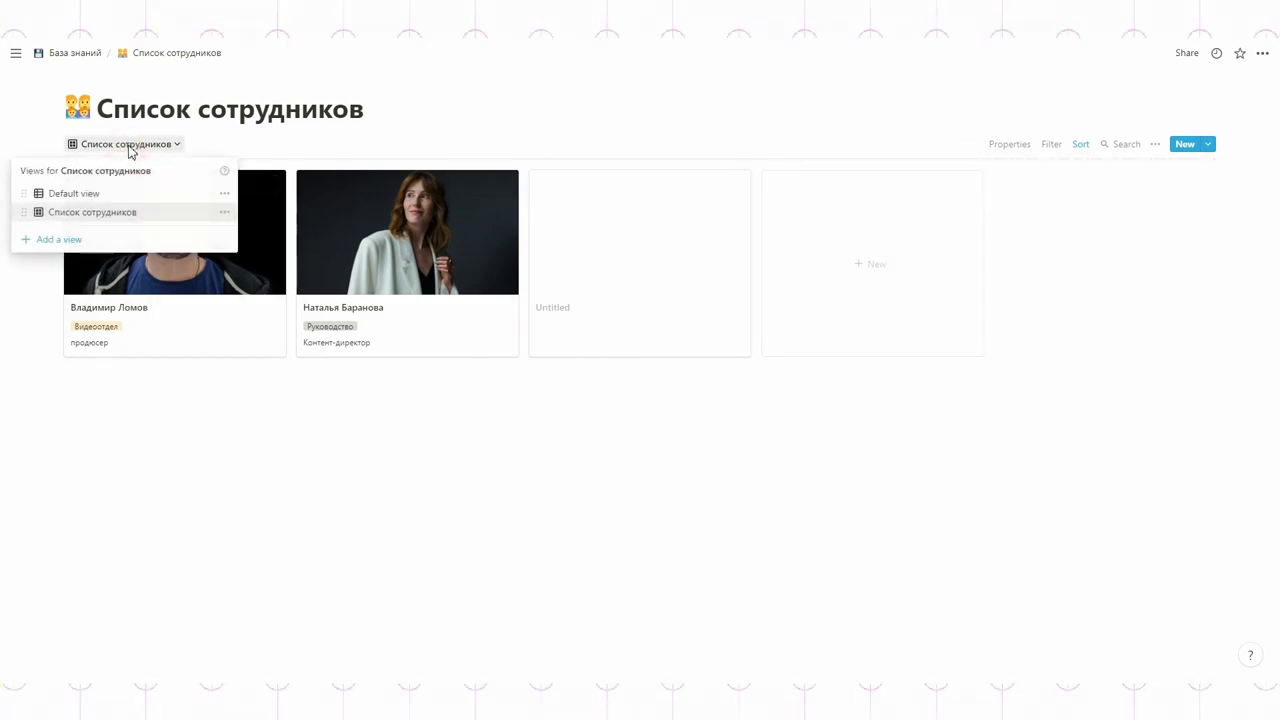
left_click(96, 244)
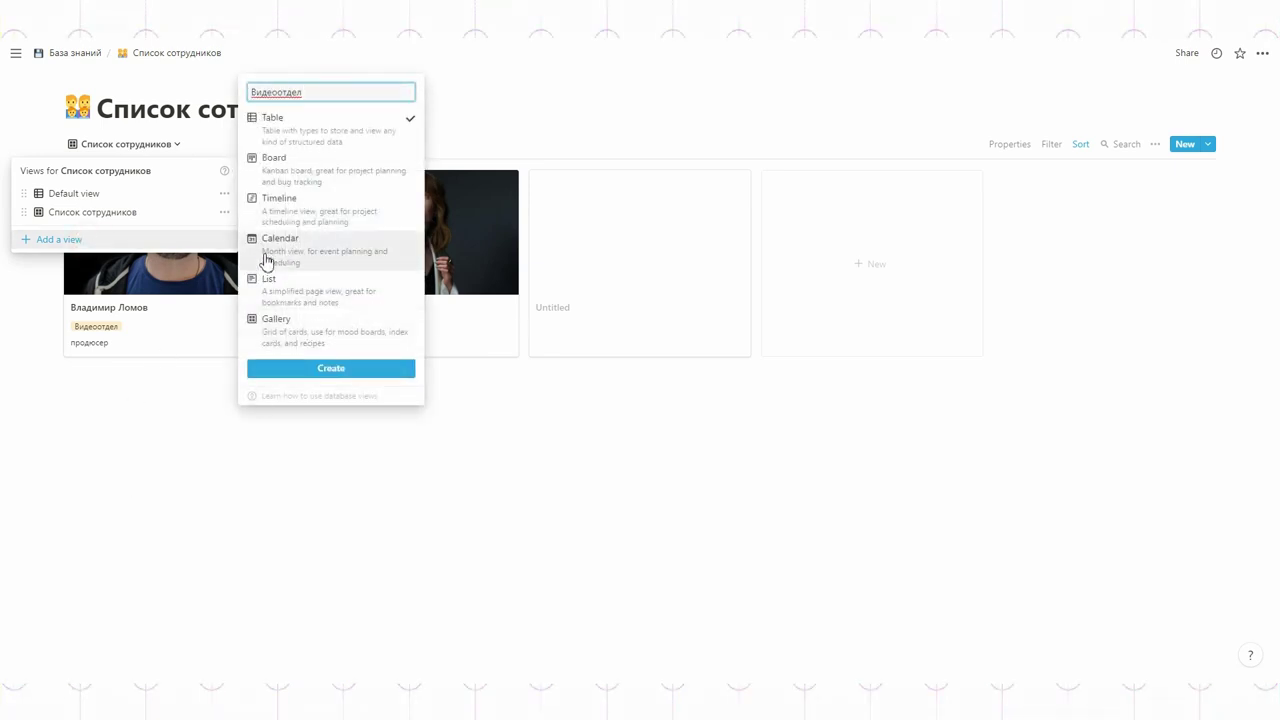
left_click(274, 330)
left_click(320, 372)
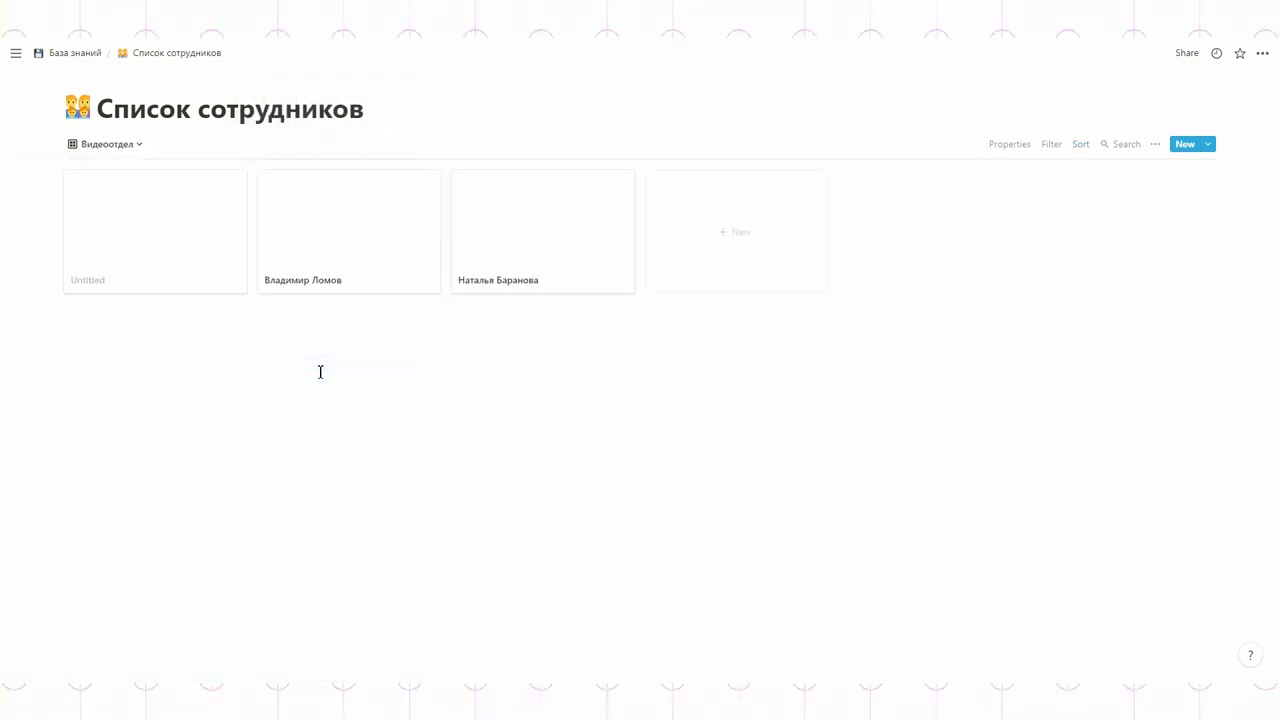
- Use Фото as the card preview image in the Видеоотдел view
left_click(1020, 147)
left_click(1103, 196)
left_click(1028, 284)
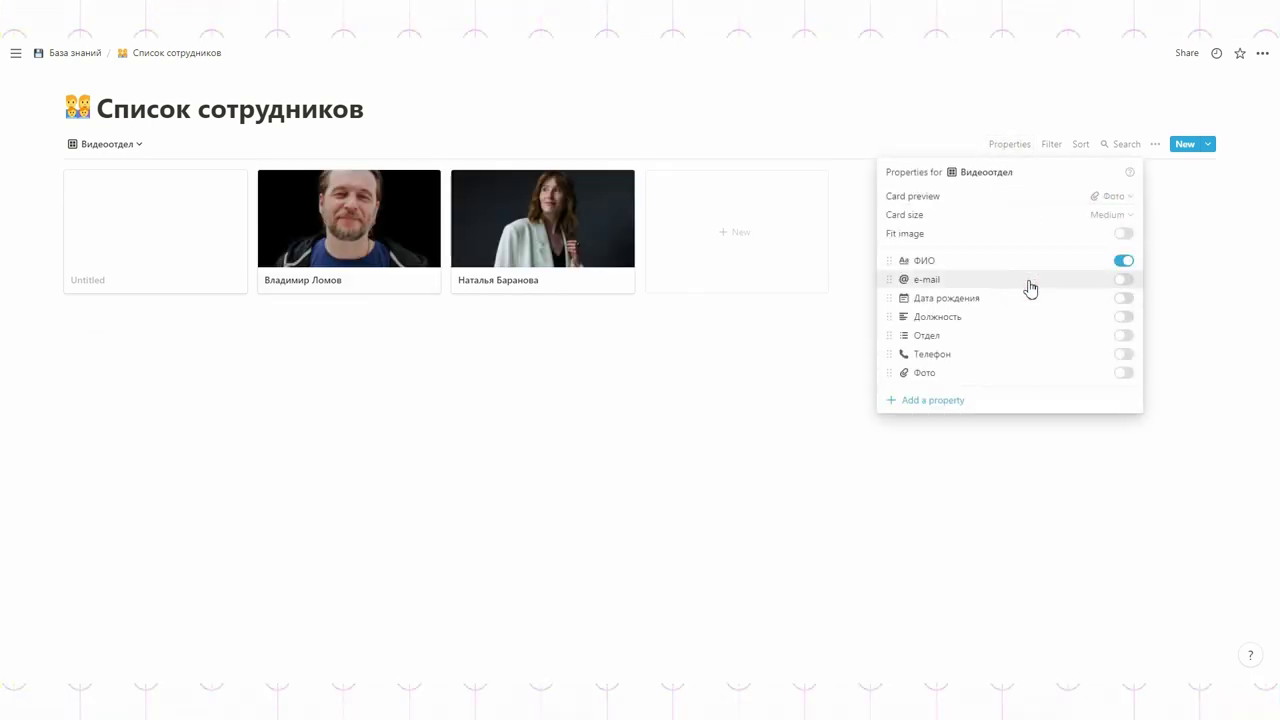
left_click(1050, 147)
- Filter the Видеоотдел view to employees whose Отдел contains Видеоотдел
left_click(1050, 147)
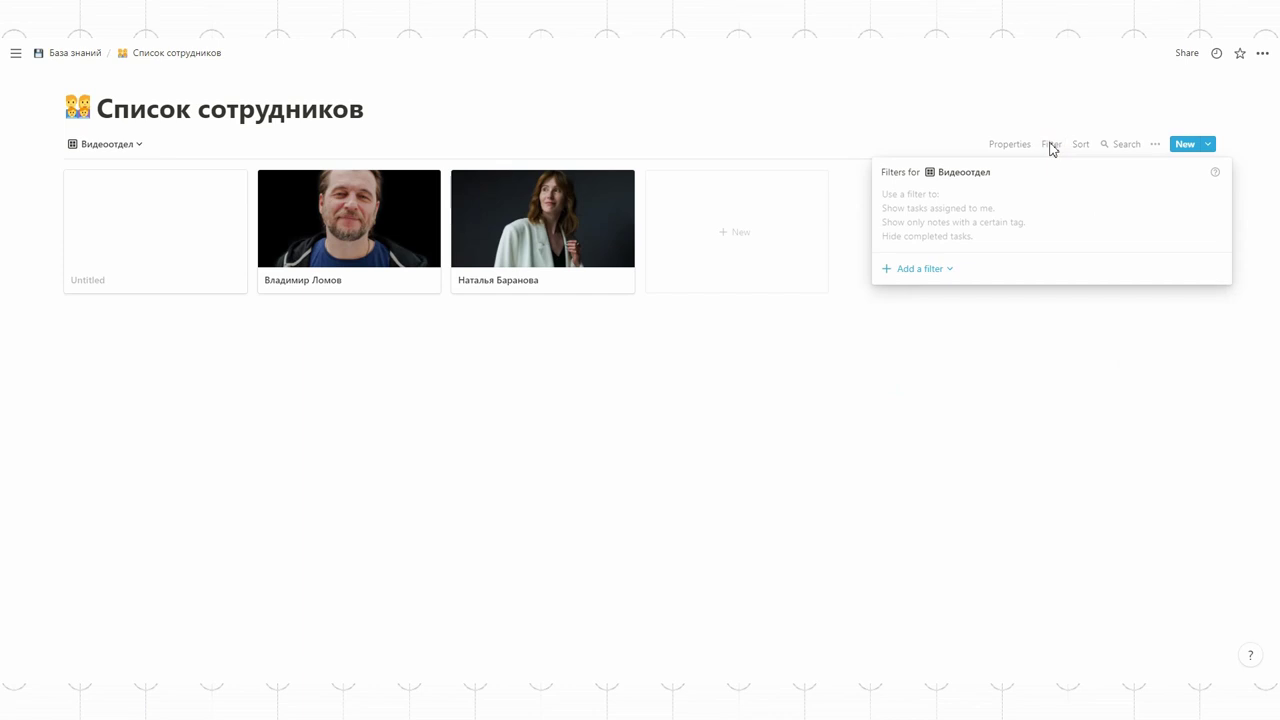
left_click(930, 270)
left_click(922, 291)
left_click(964, 199)
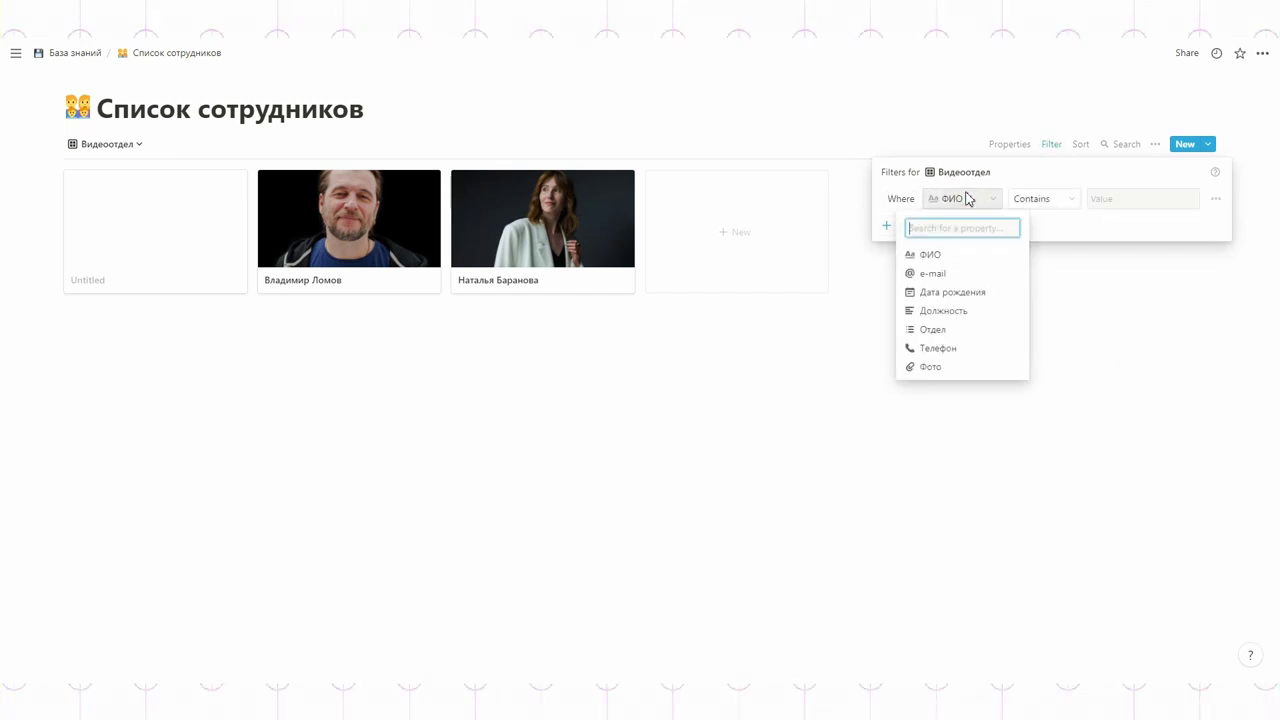
left_click(926, 329)
left_click(1115, 199)
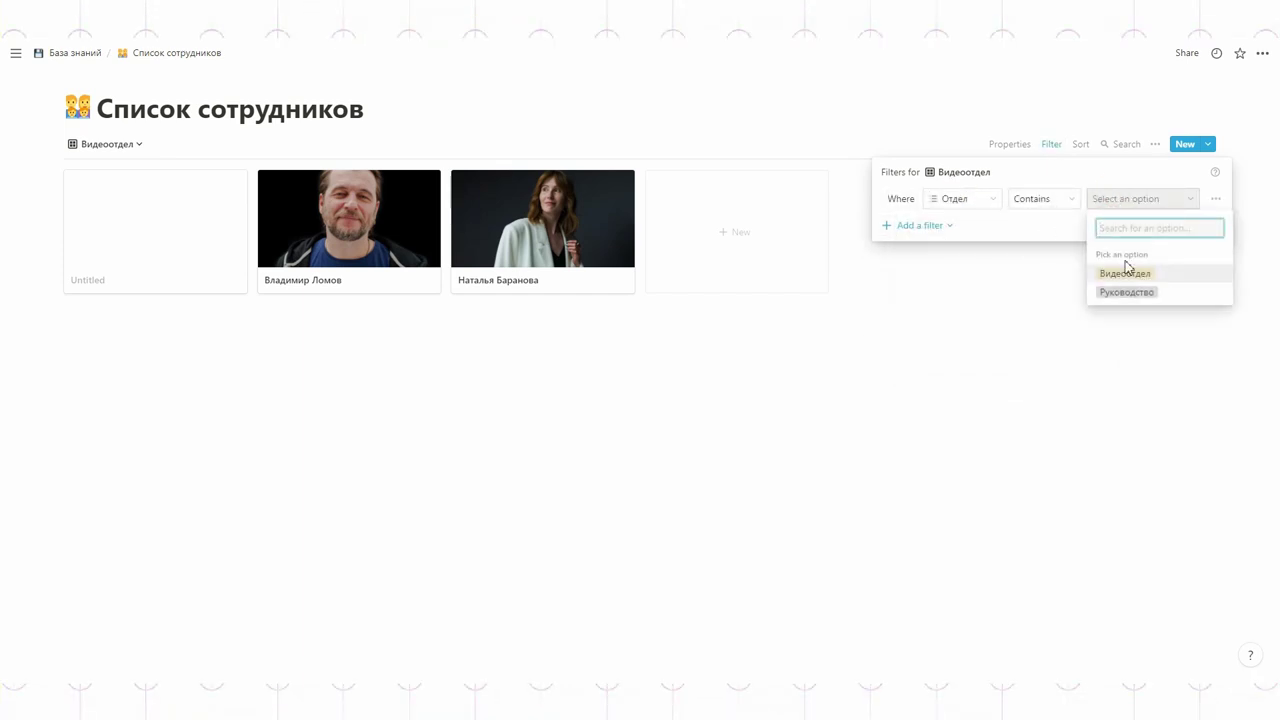
left_click(1176, 274)
left_click(1148, 297)
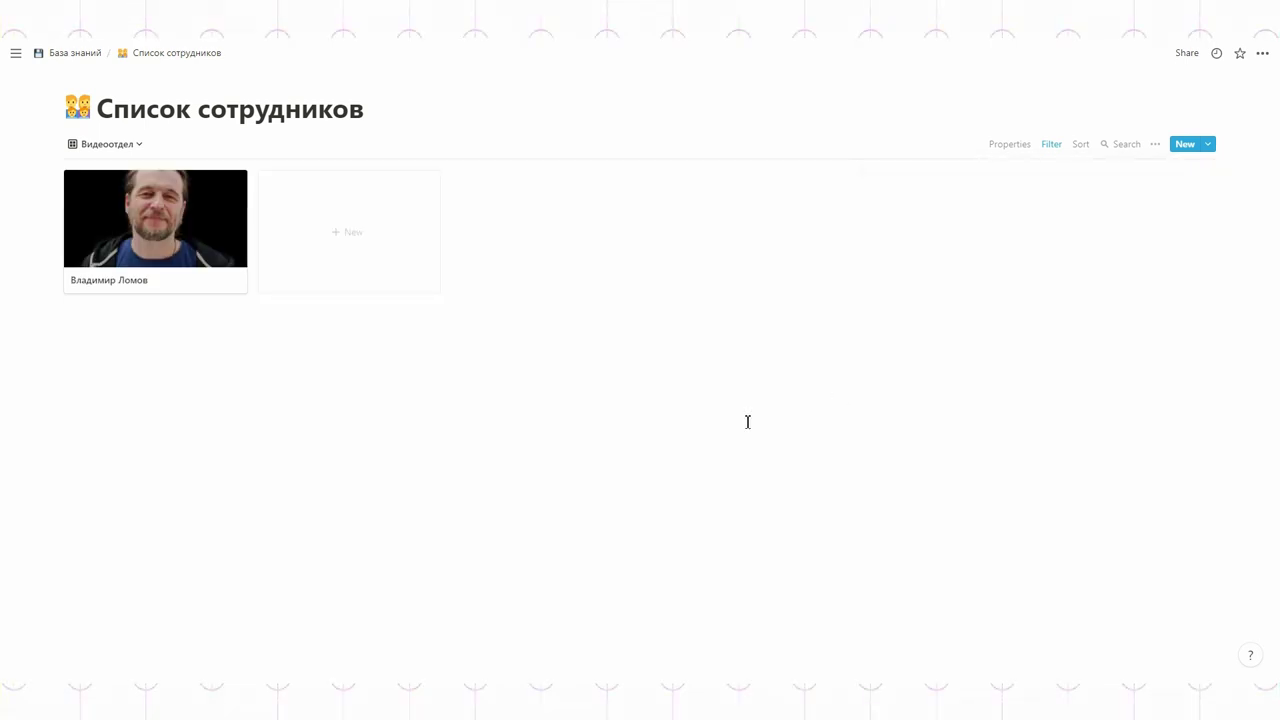
left_click(88, 54)
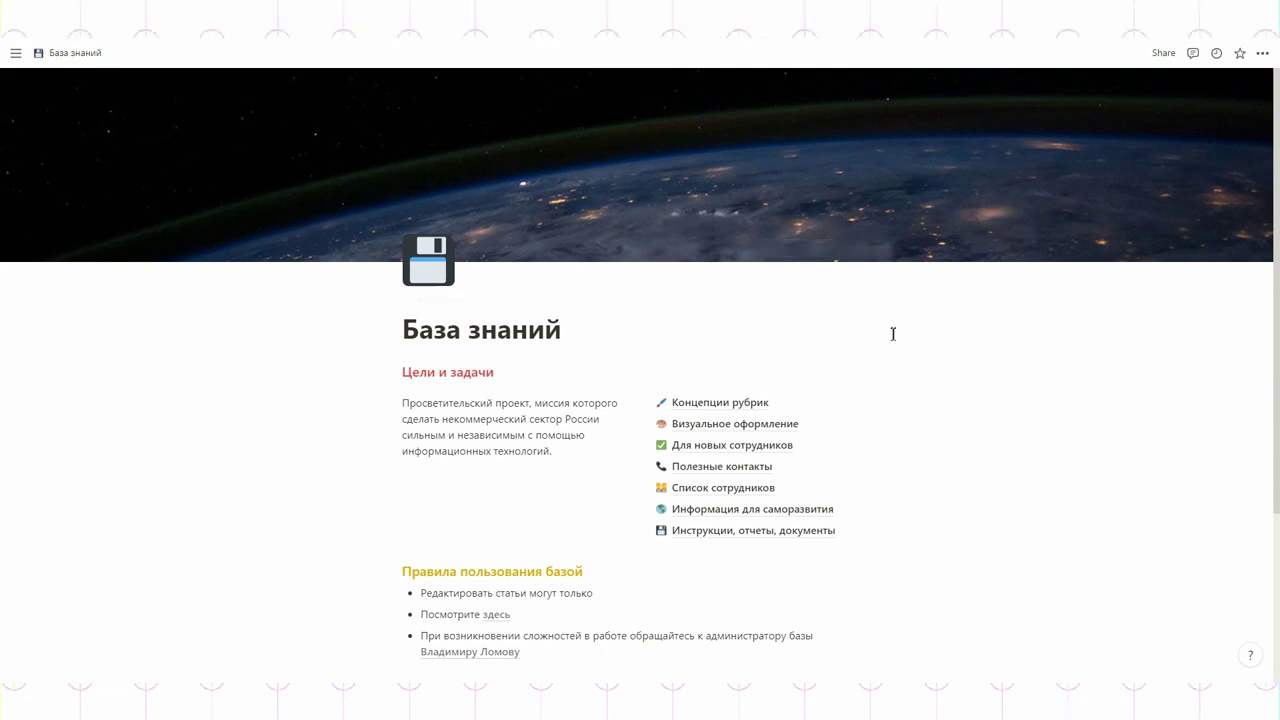
- In Для новых сотрудников, turn the third column into a checkbox column named Сделано
left_click(721, 446)
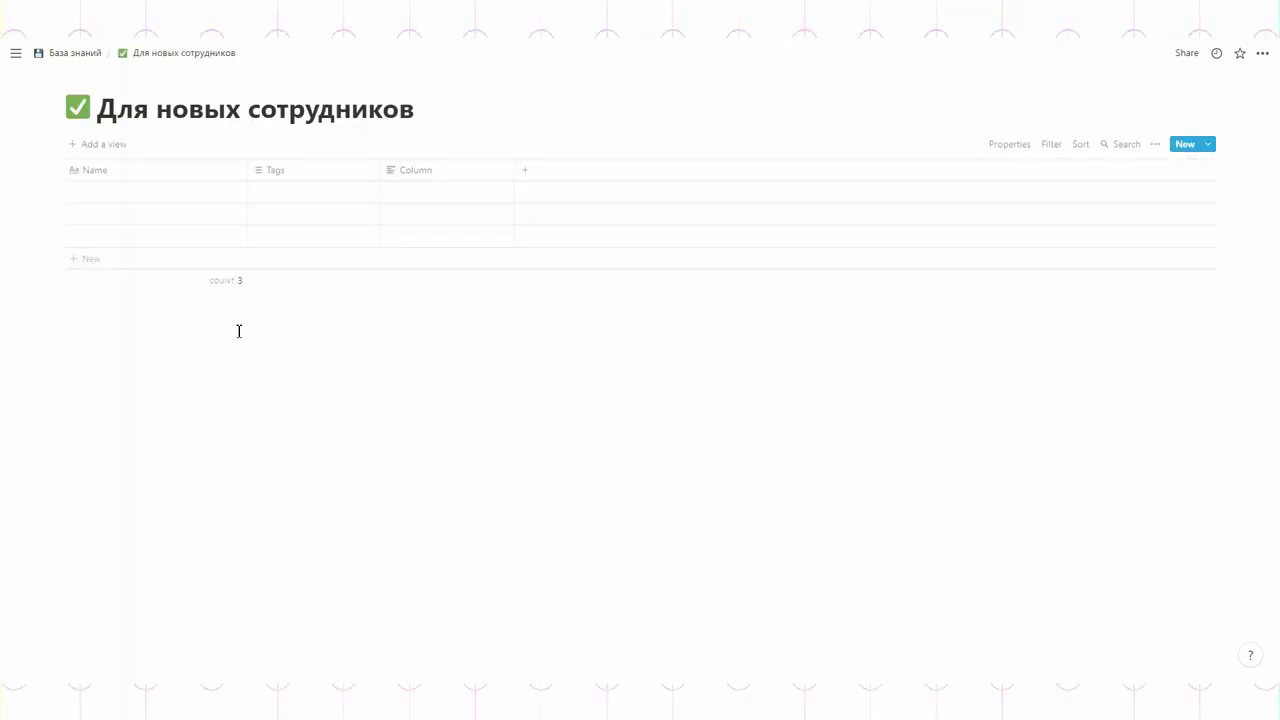
left_click(403, 172)
mouse_move(429, 248)
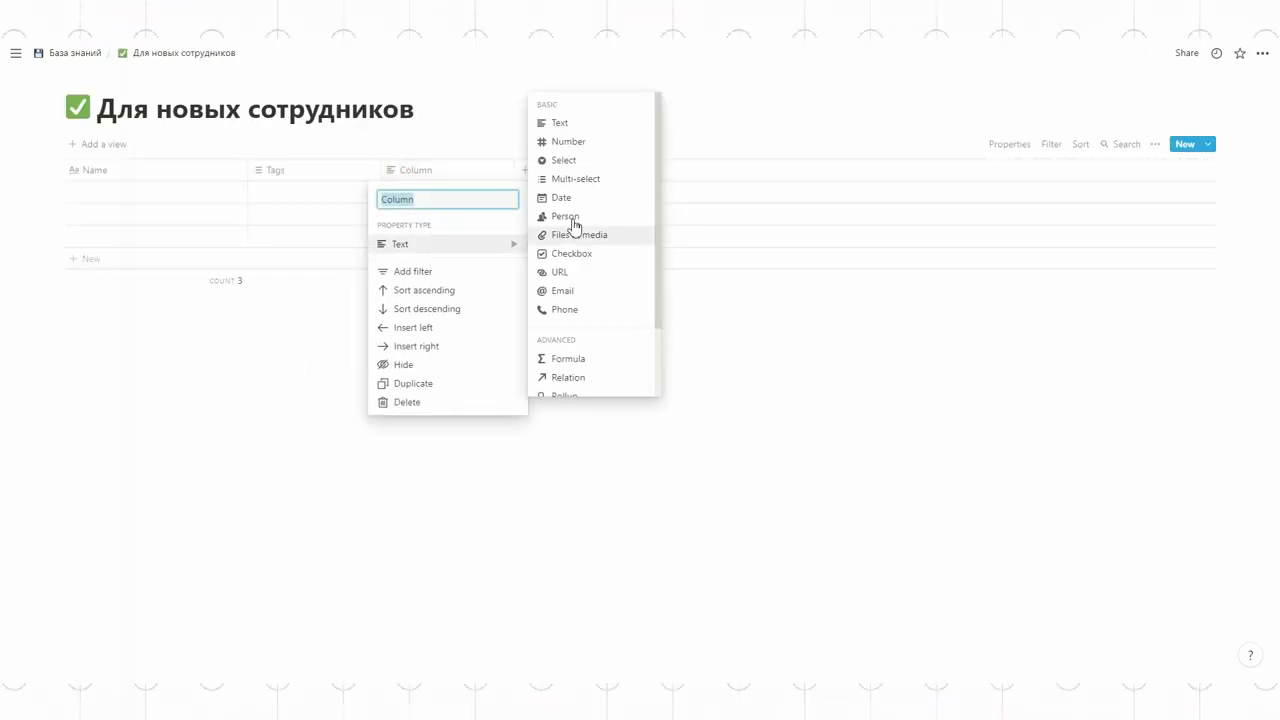
left_click(576, 254)
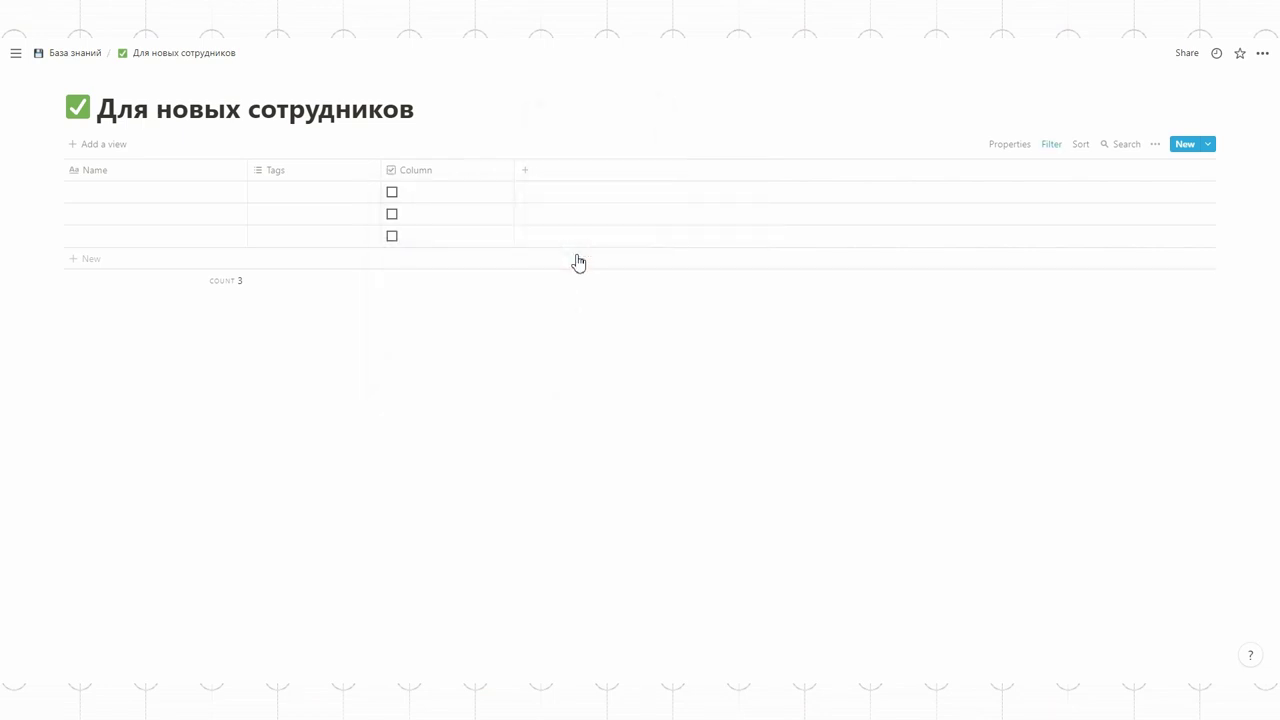
left_click(408, 177)
type("Сдекл")
key("Return")
- Tick the Сделано box on three tasks to mark them done
left_click(392, 192)
left_click(392, 192)
left_click(392, 193)
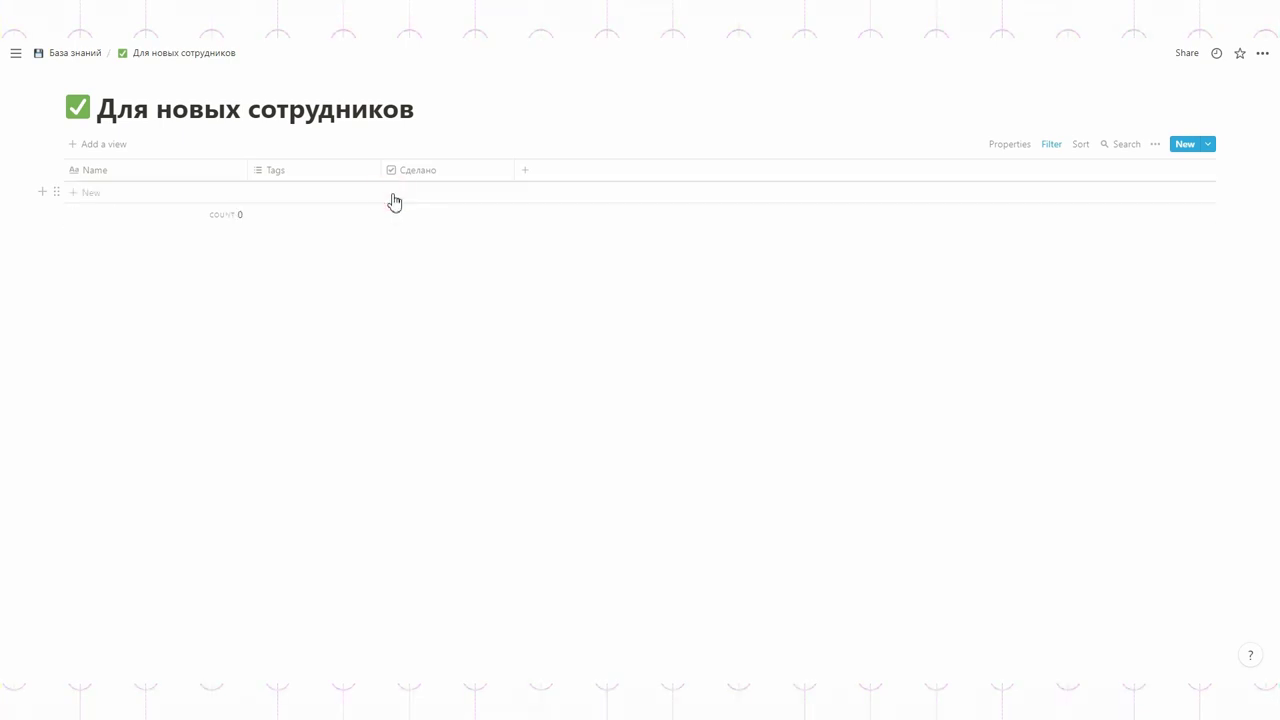
- Delete the existing Сделано filter and uncheck the second row's Сделано box
left_click(1054, 148)
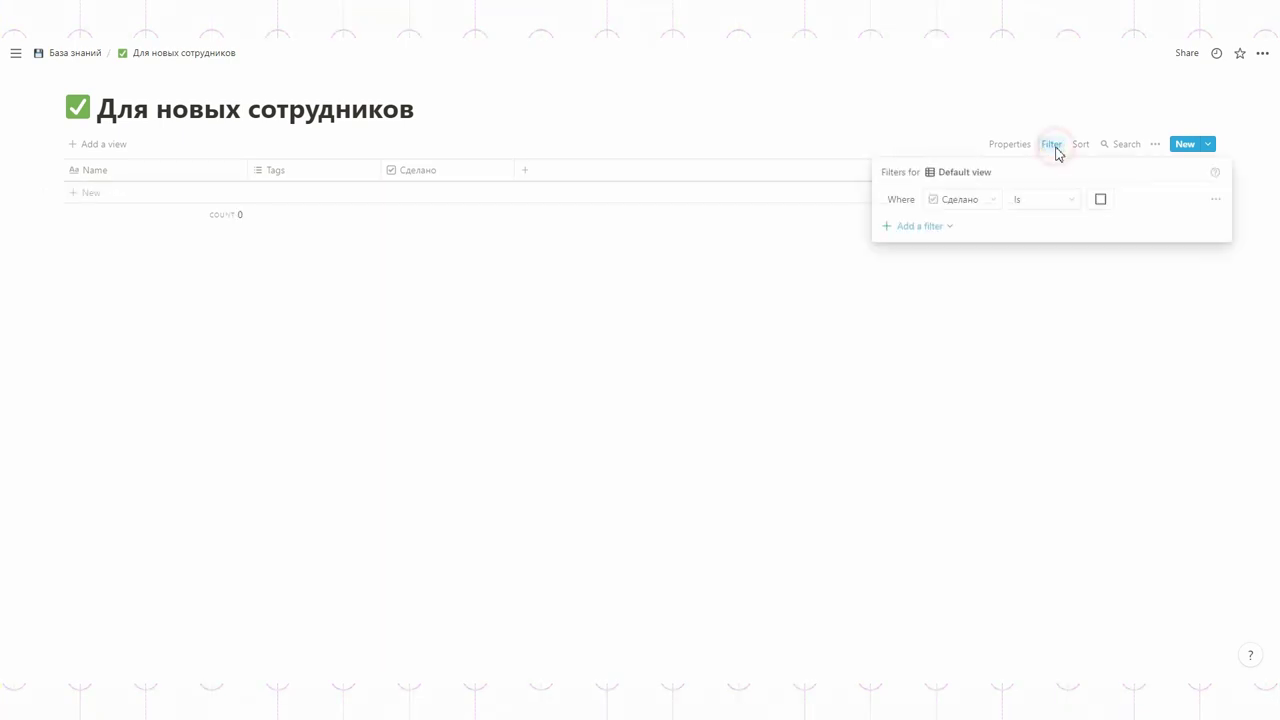
left_click(908, 228)
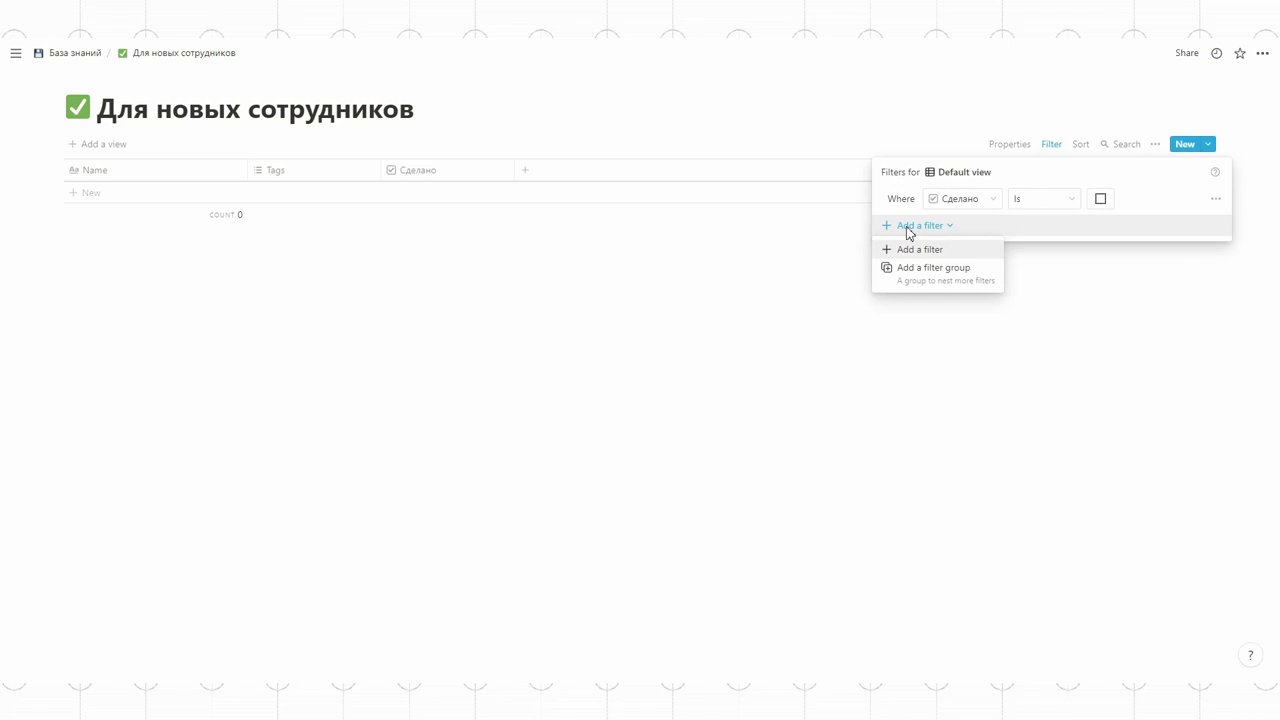
left_click(1216, 198)
left_click(1200, 222)
left_click(743, 313)
left_click(393, 215)
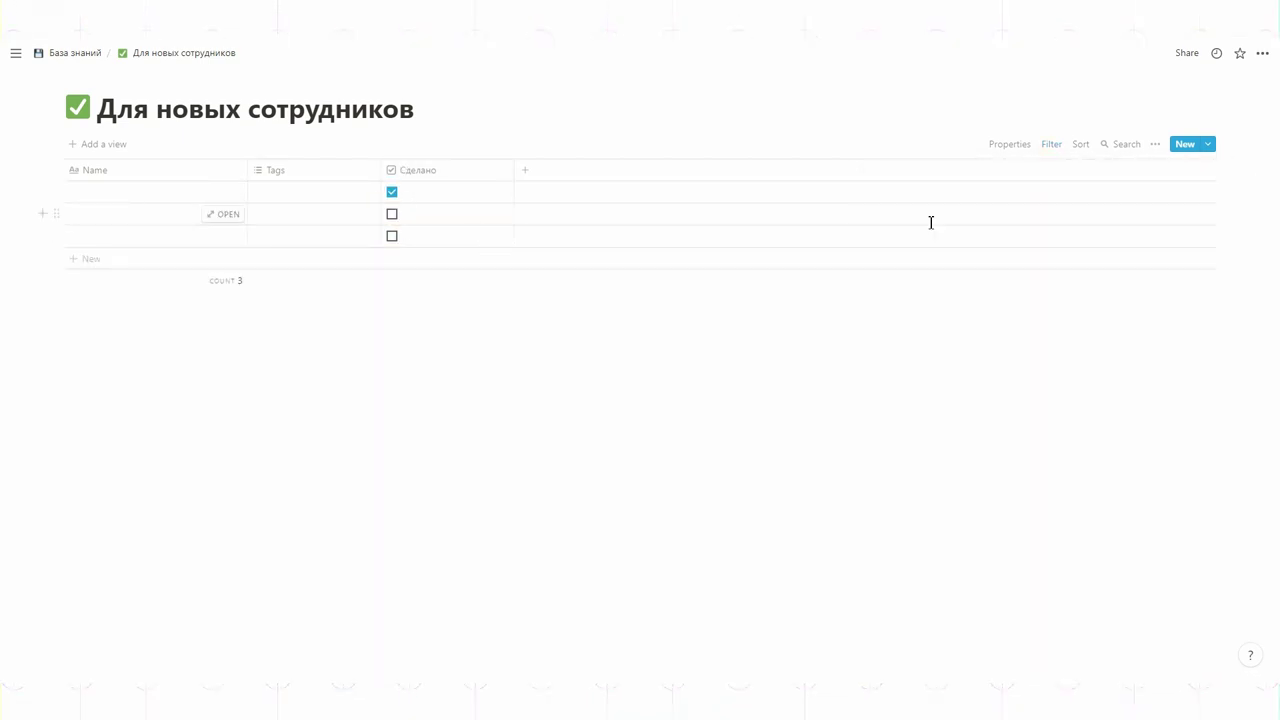
- Add a new filter on the Сделано checkbox, uncheck the remaining row, and return to База знаний
left_click(1051, 144)
left_click(922, 269)
left_click(925, 292)
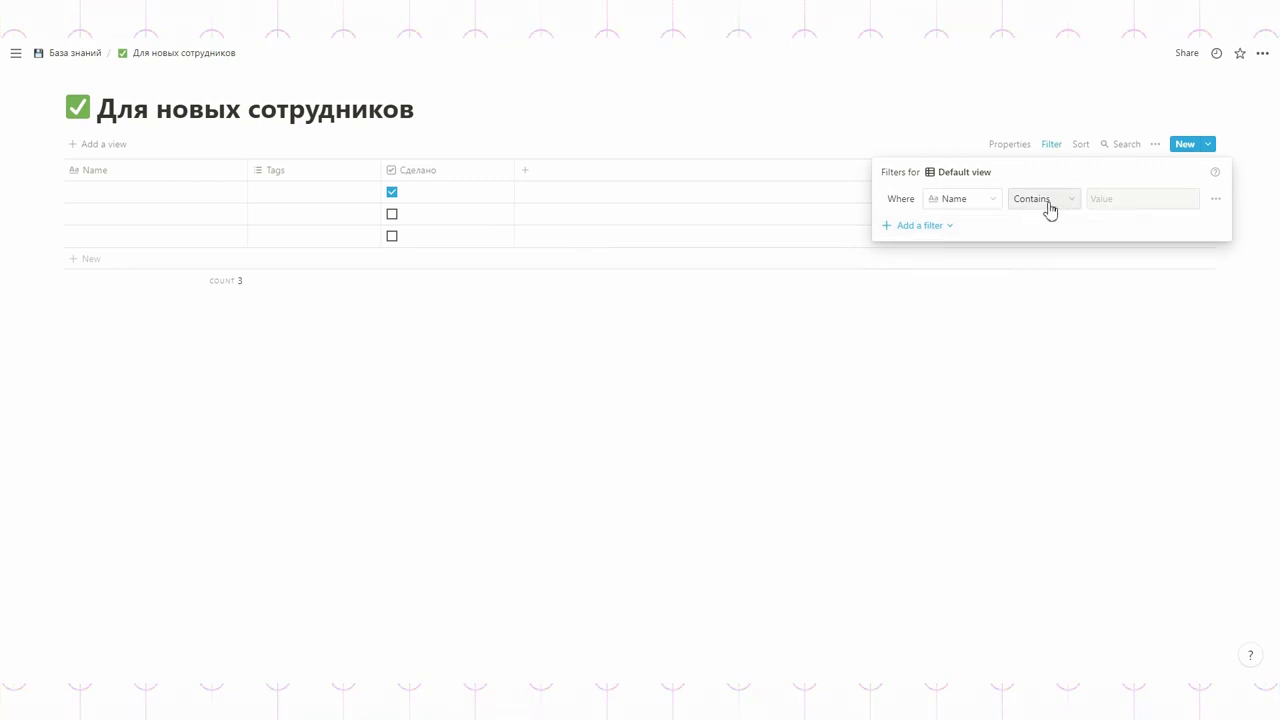
left_click(988, 199)
left_click(937, 292)
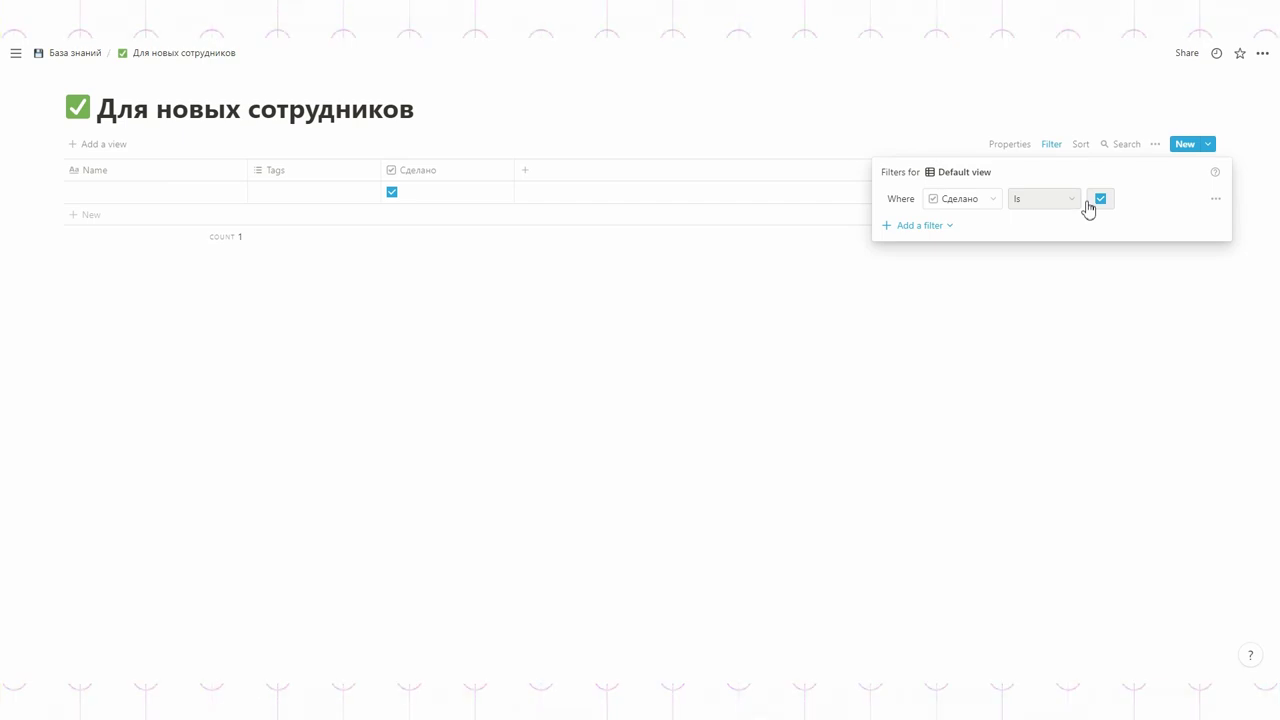
left_click(1060, 293)
left_click(393, 193)
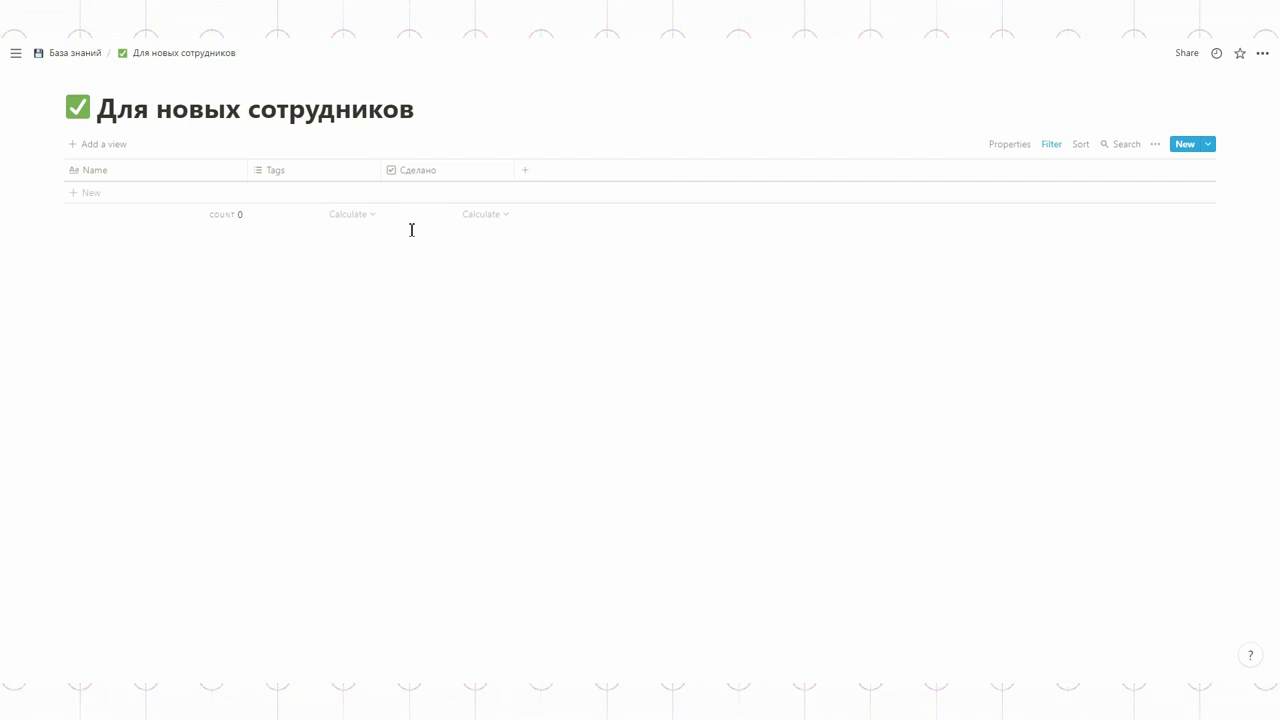
left_click(74, 52)
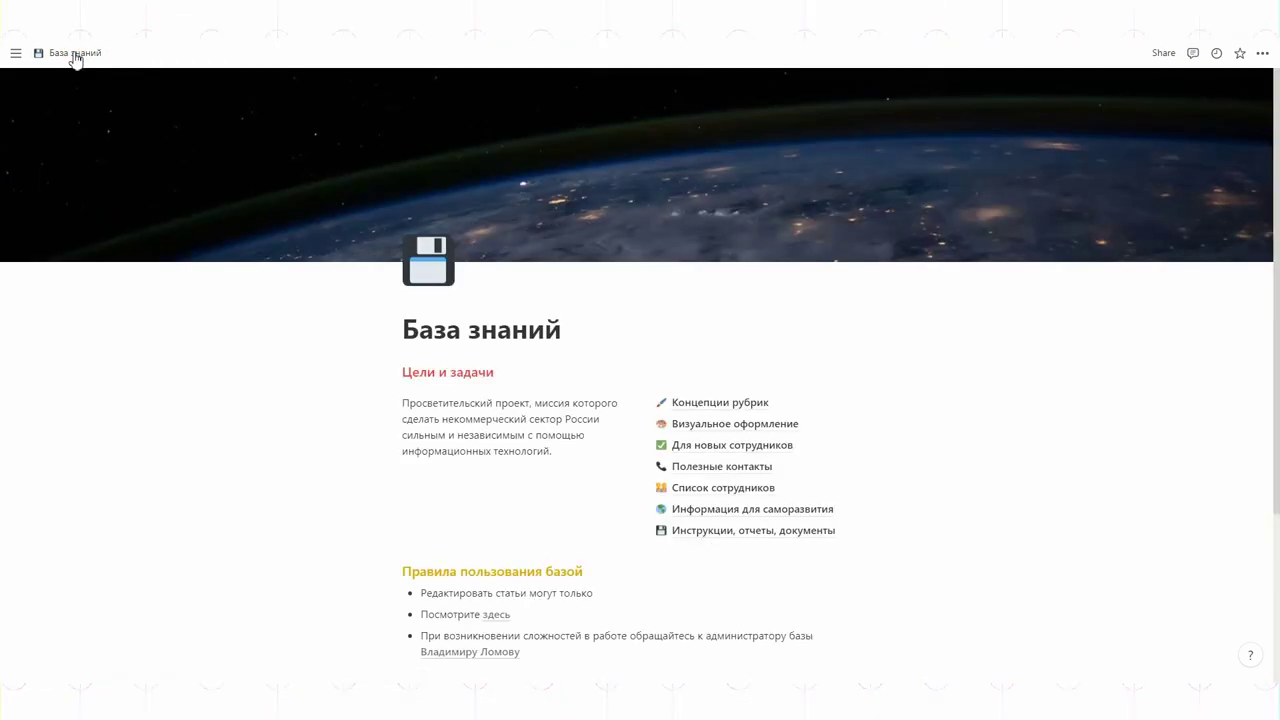
- Open the Инструкции, отчеты, документы database from the База знаний page's subpage list
left_click(695, 530)
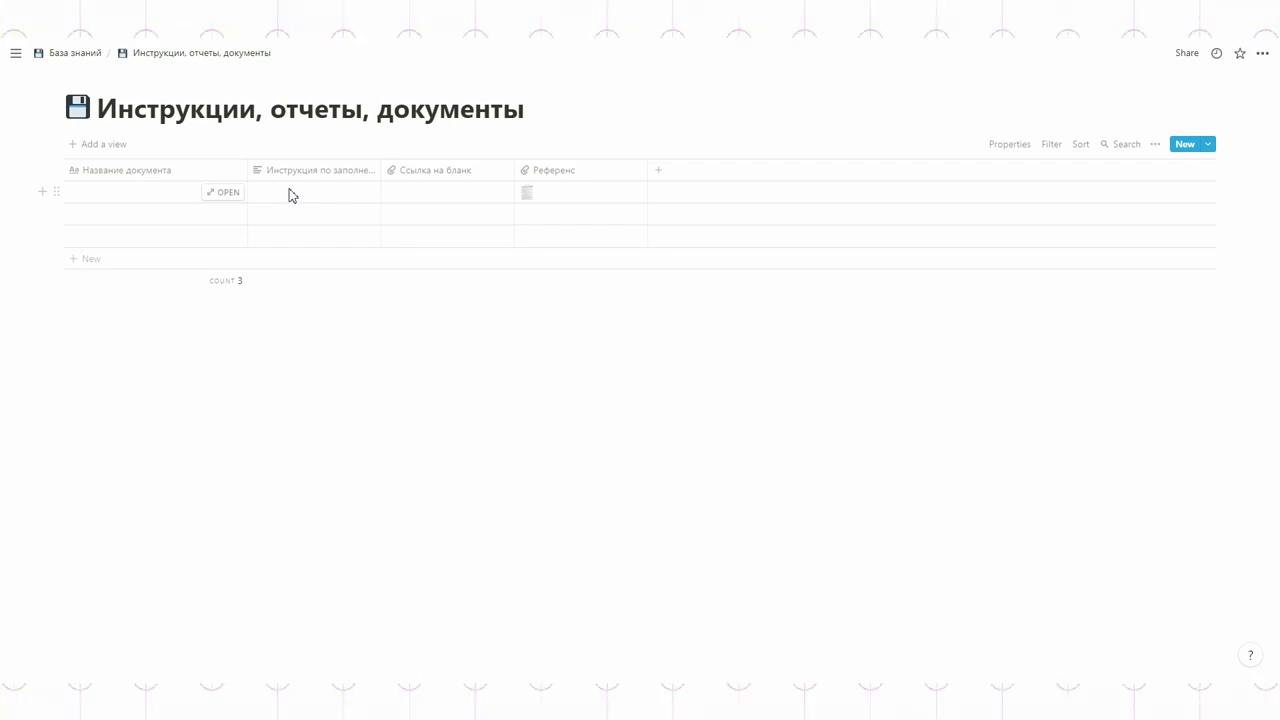
- Check the settings of the Референс property in the documents table
left_click(425, 194)
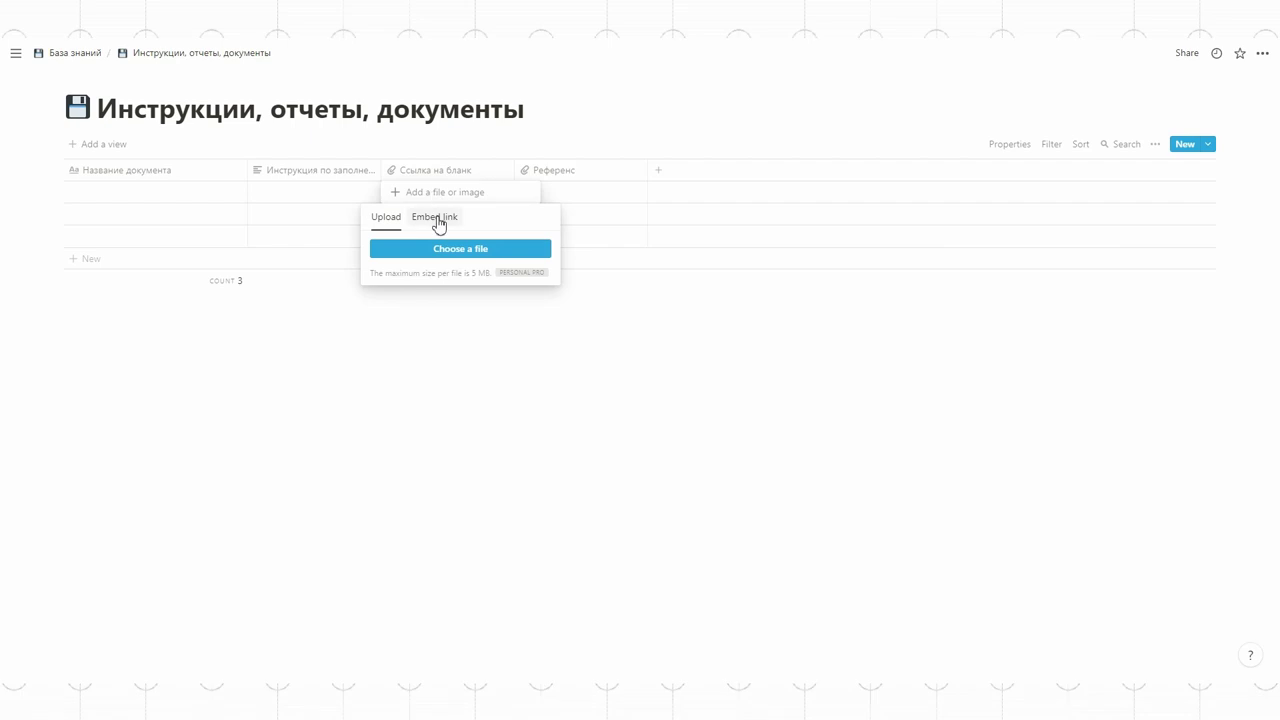
left_click(579, 172)
left_click(560, 171)
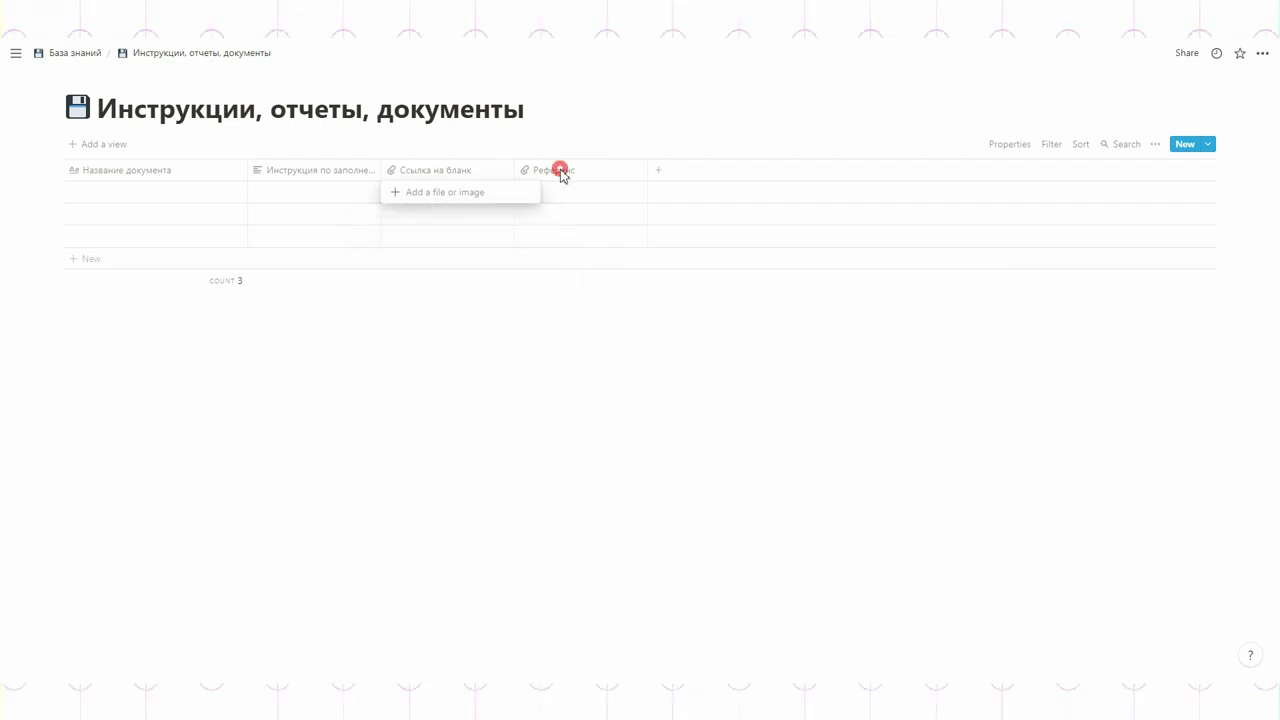
mouse_move(551, 245)
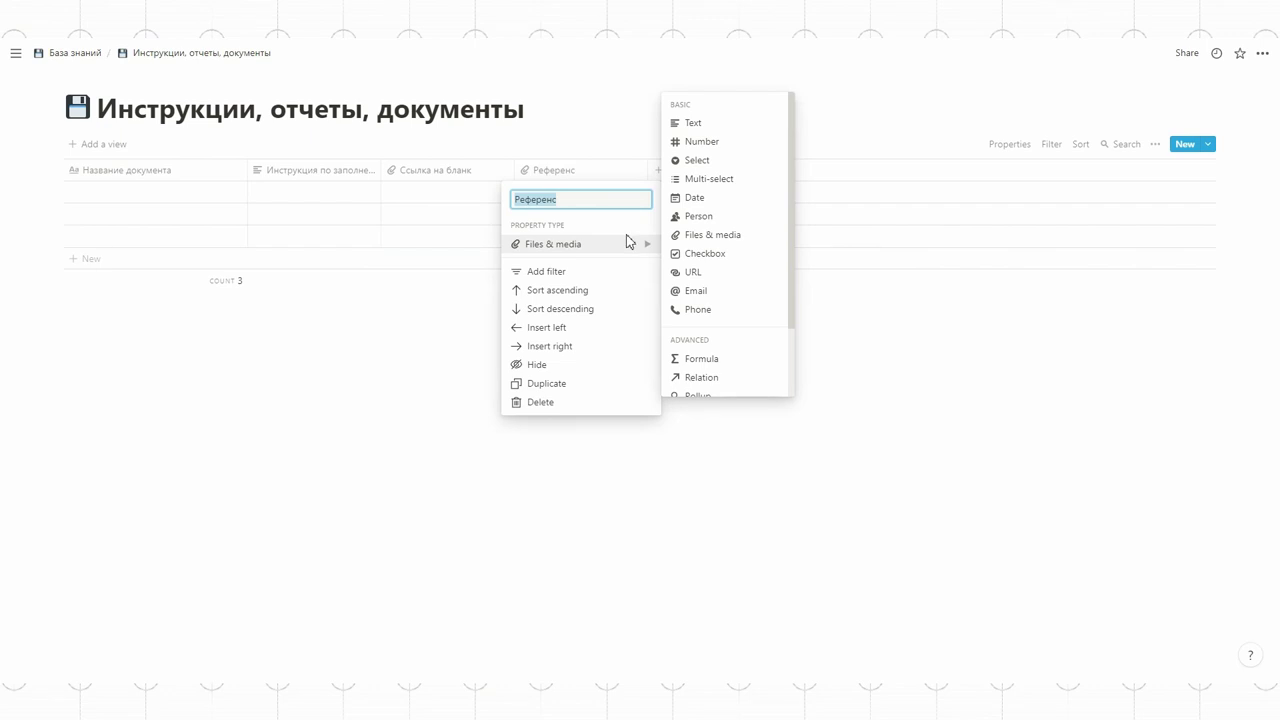
left_click(586, 113)
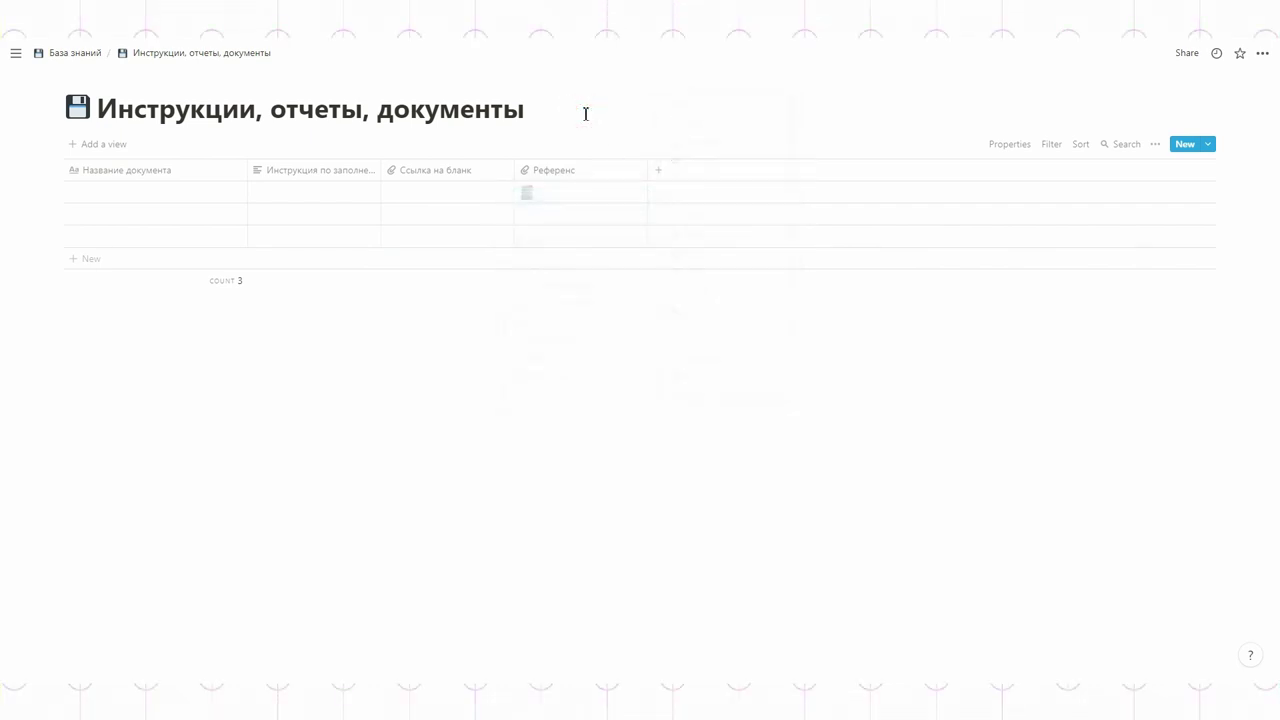
- Open the first row and preview the scan attached under Референс full size
left_click(229, 192)
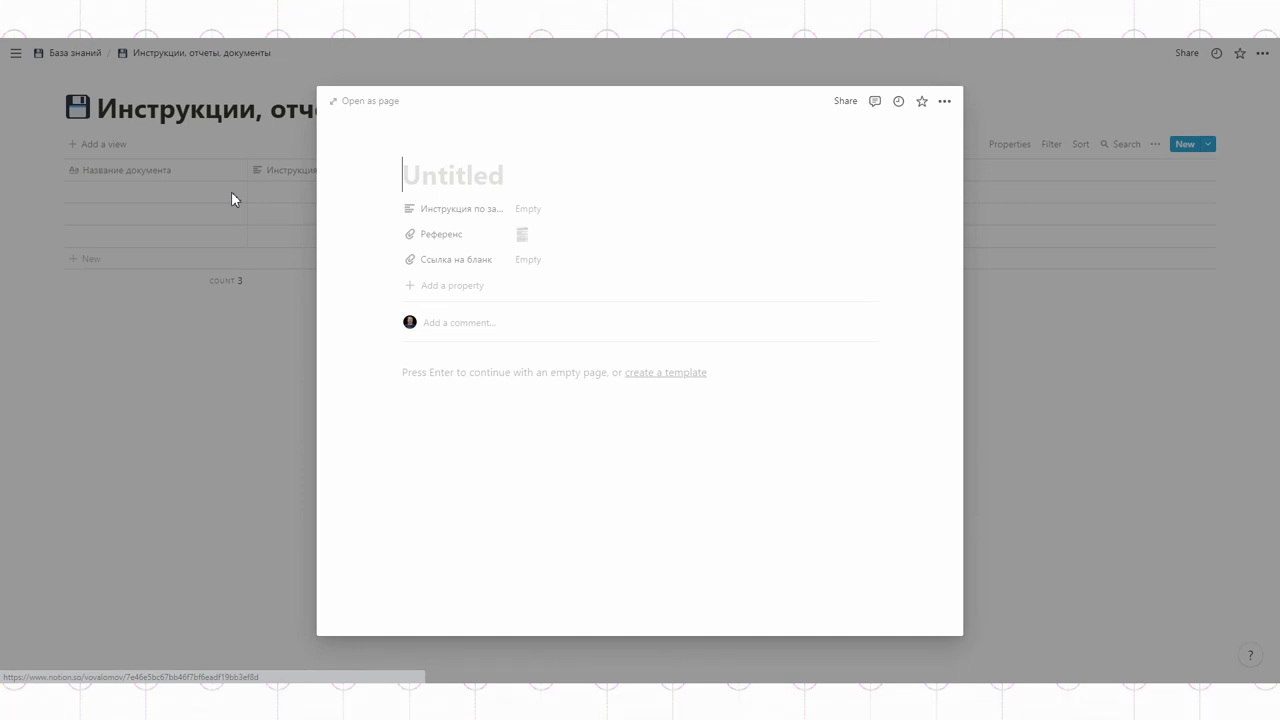
left_click(518, 237)
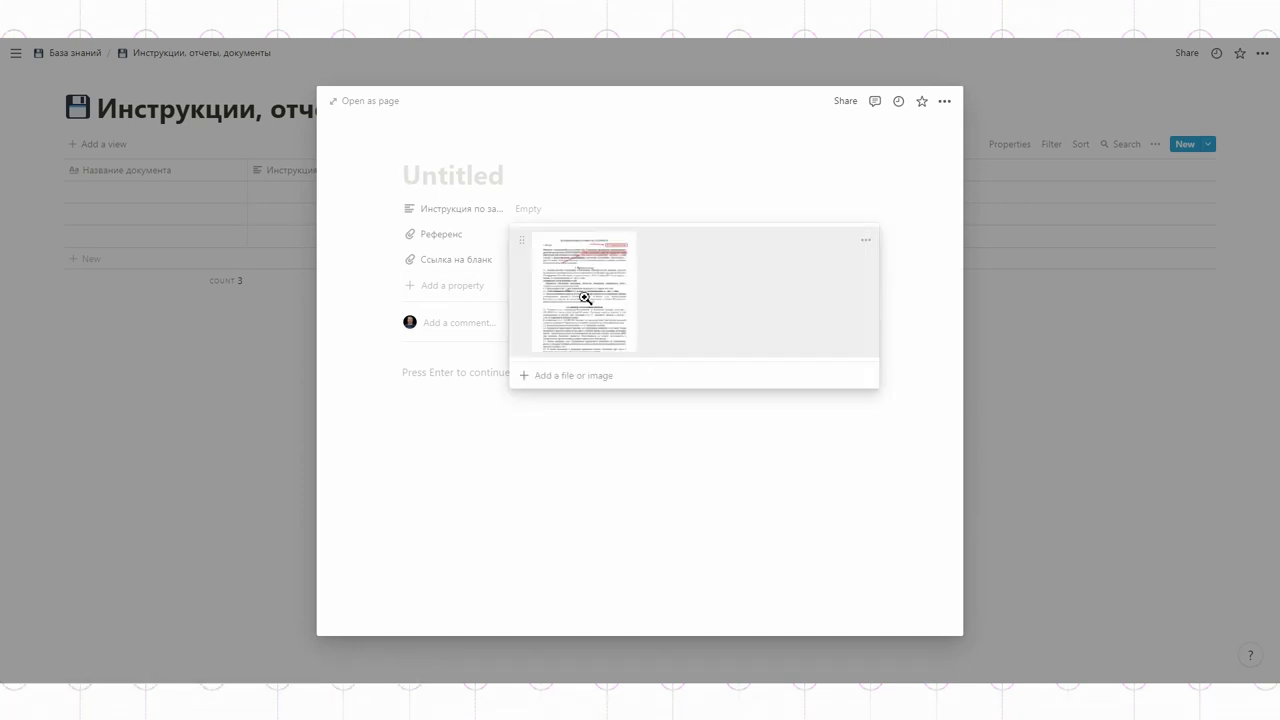
left_click(585, 298)
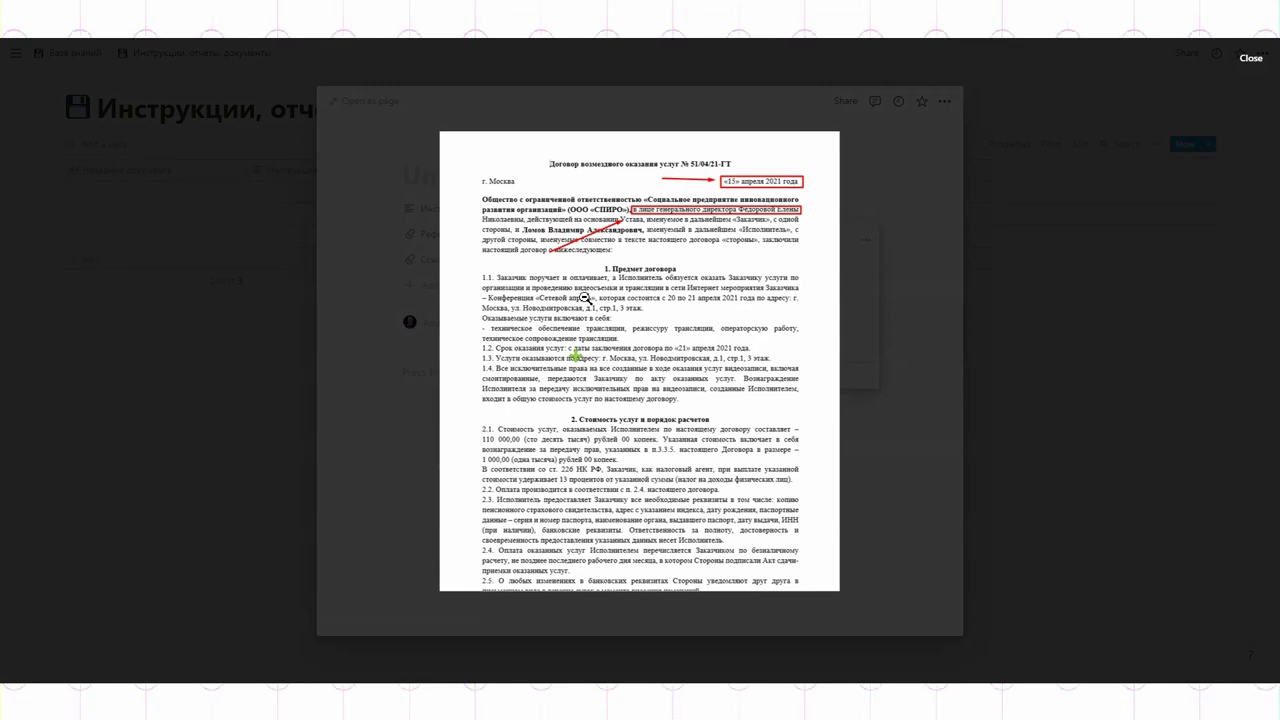
left_click(888, 288)
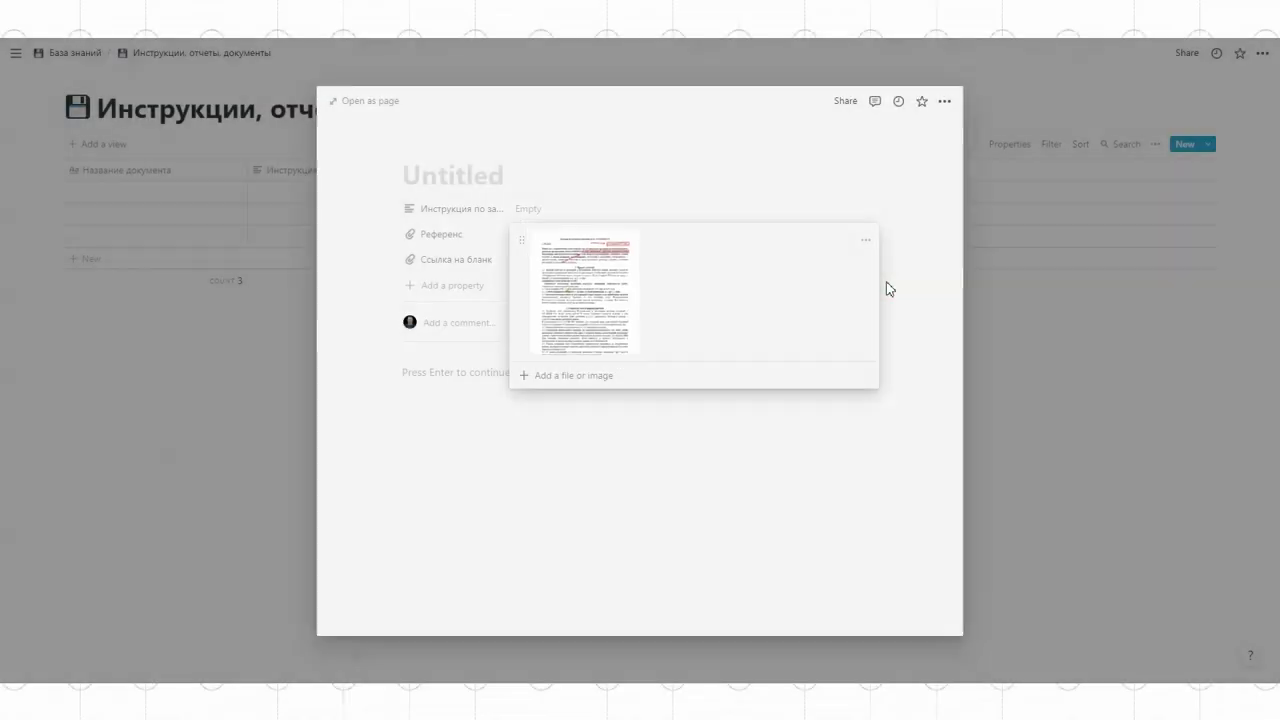
left_click(997, 215)
left_click(997, 215)
- Upload the contract file into the first row's Ссылка на бланк cell and view the original
left_click(446, 189)
left_click(444, 192)
left_click(458, 250)
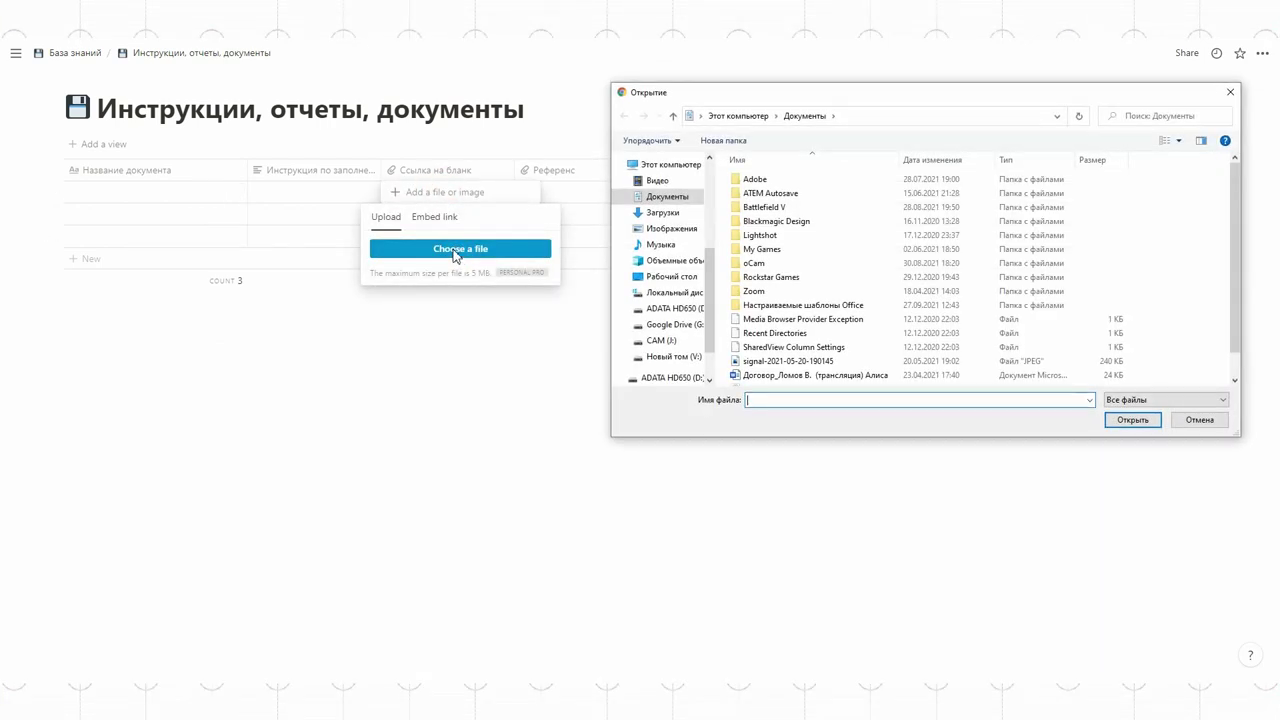
scroll(851, 300, "down", 2)
double_click(797, 348)
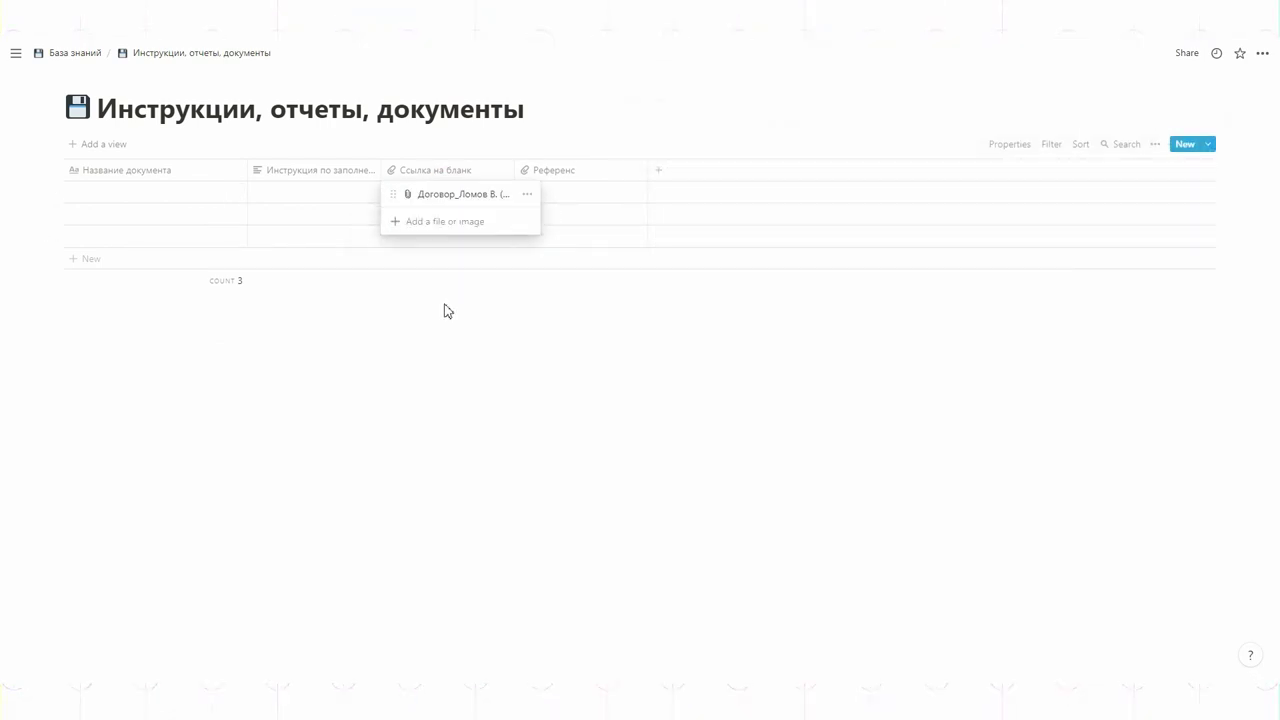
left_click(527, 194)
left_click(494, 235)
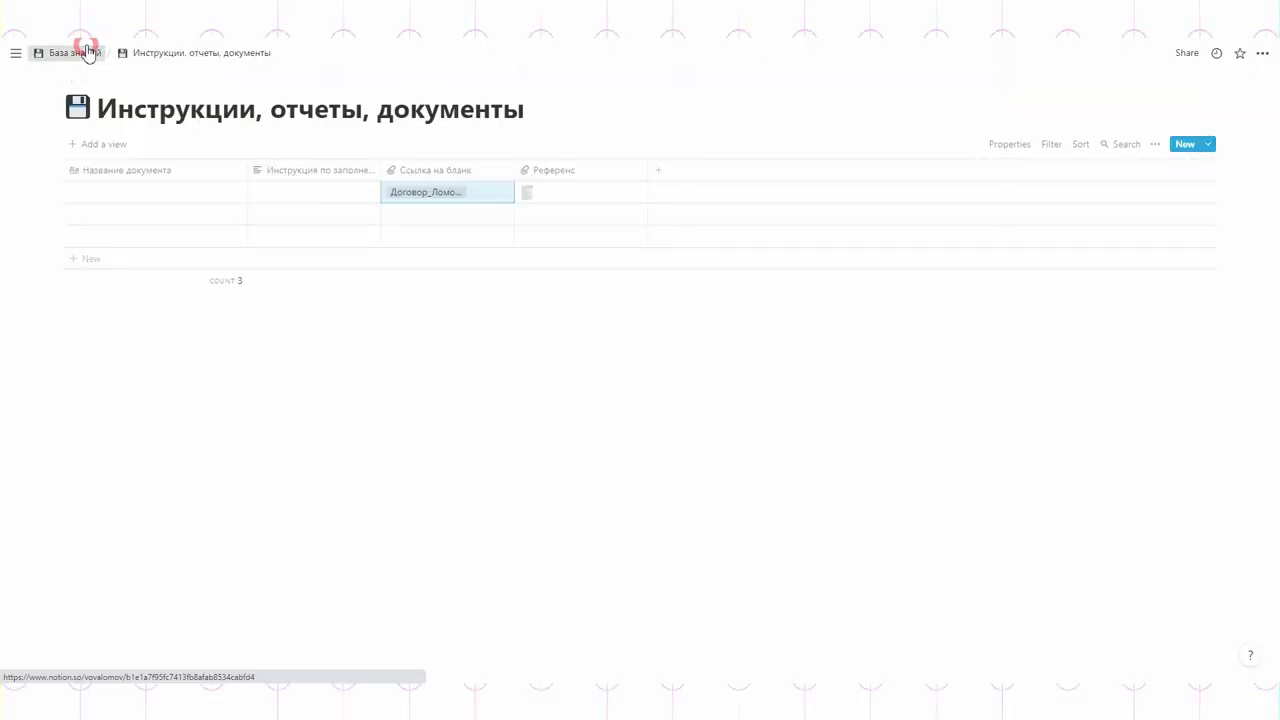
- Return to База знаний and connect a Google Drive account from the workspace's connected apps
left_click(75, 52)
left_click(18, 55)
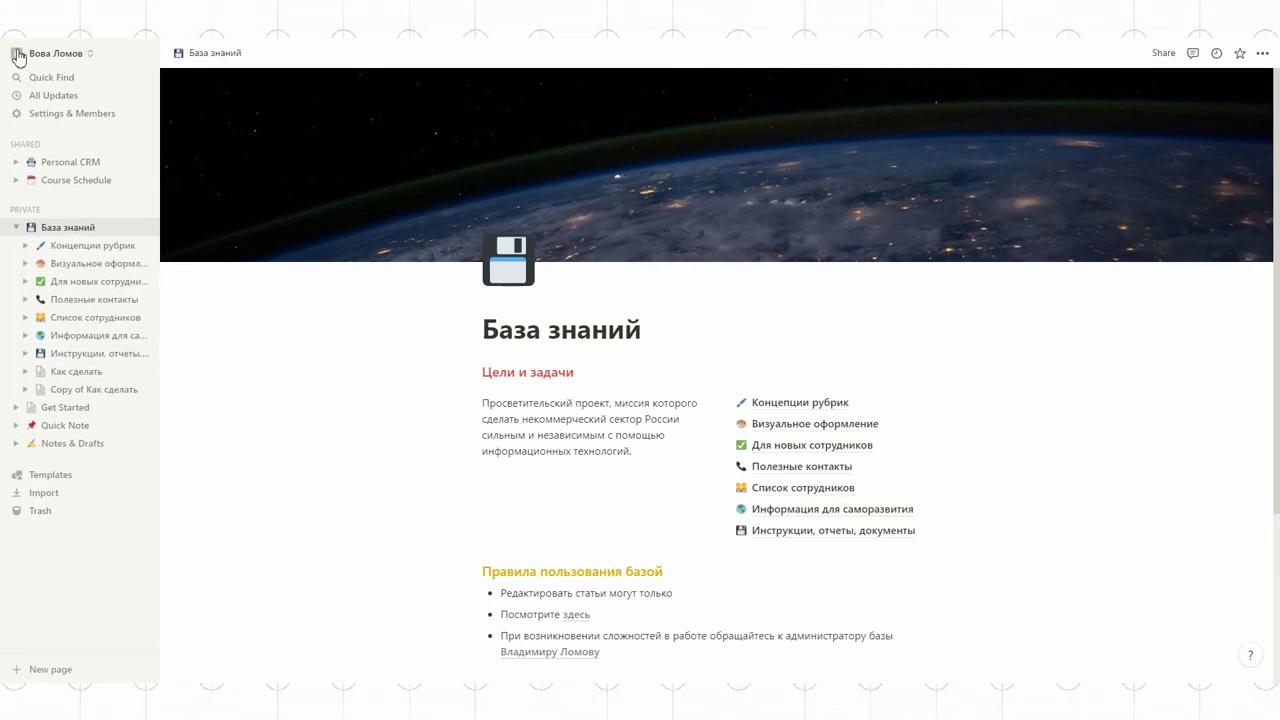
left_click(71, 114)
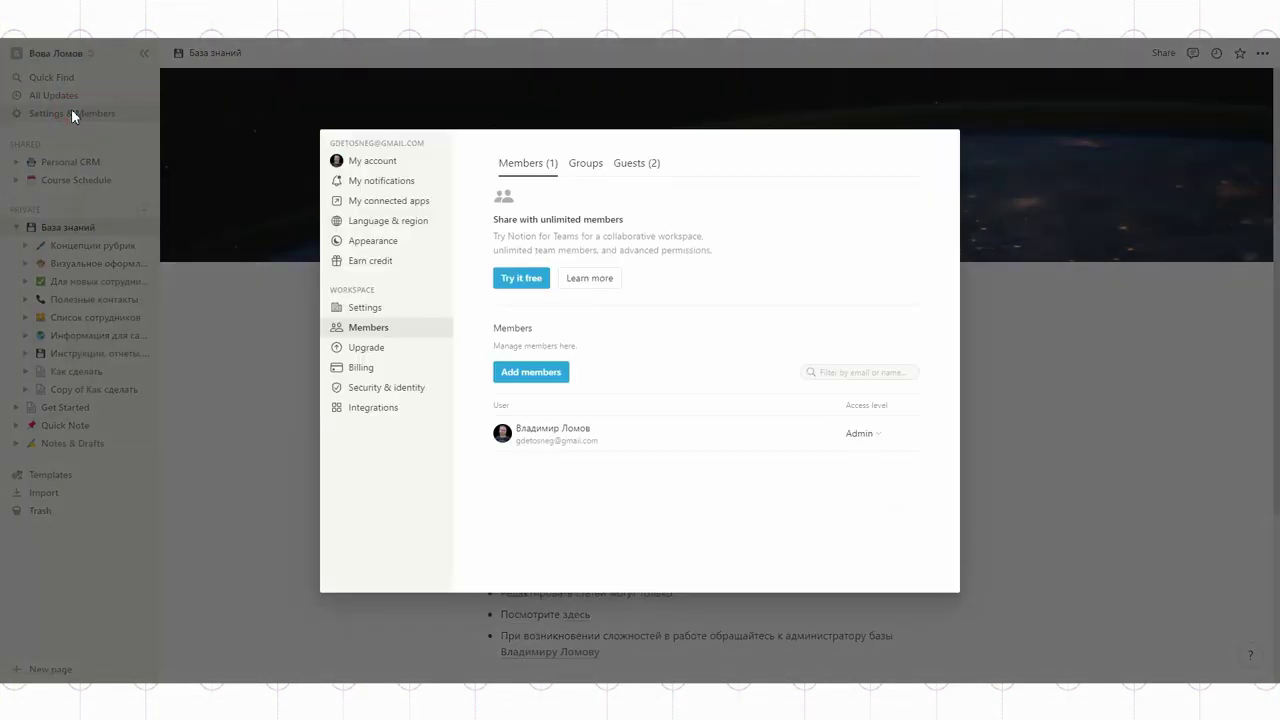
left_click(386, 203)
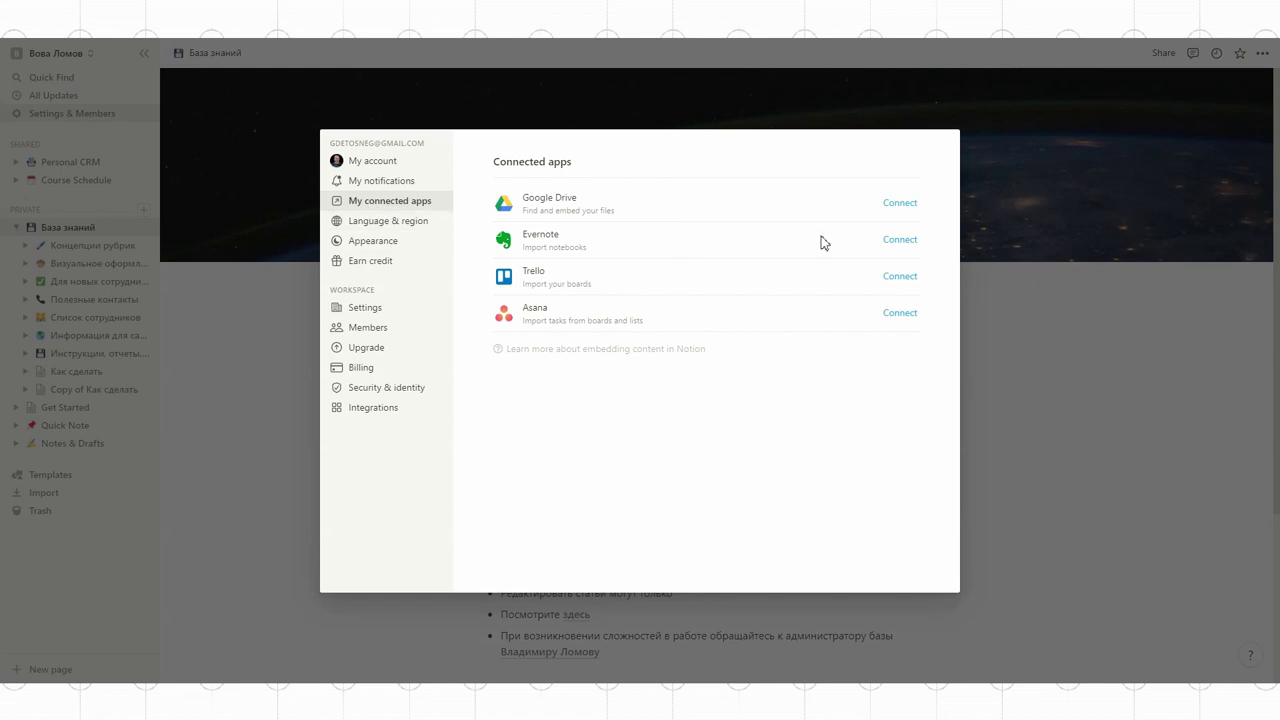
left_click(908, 207)
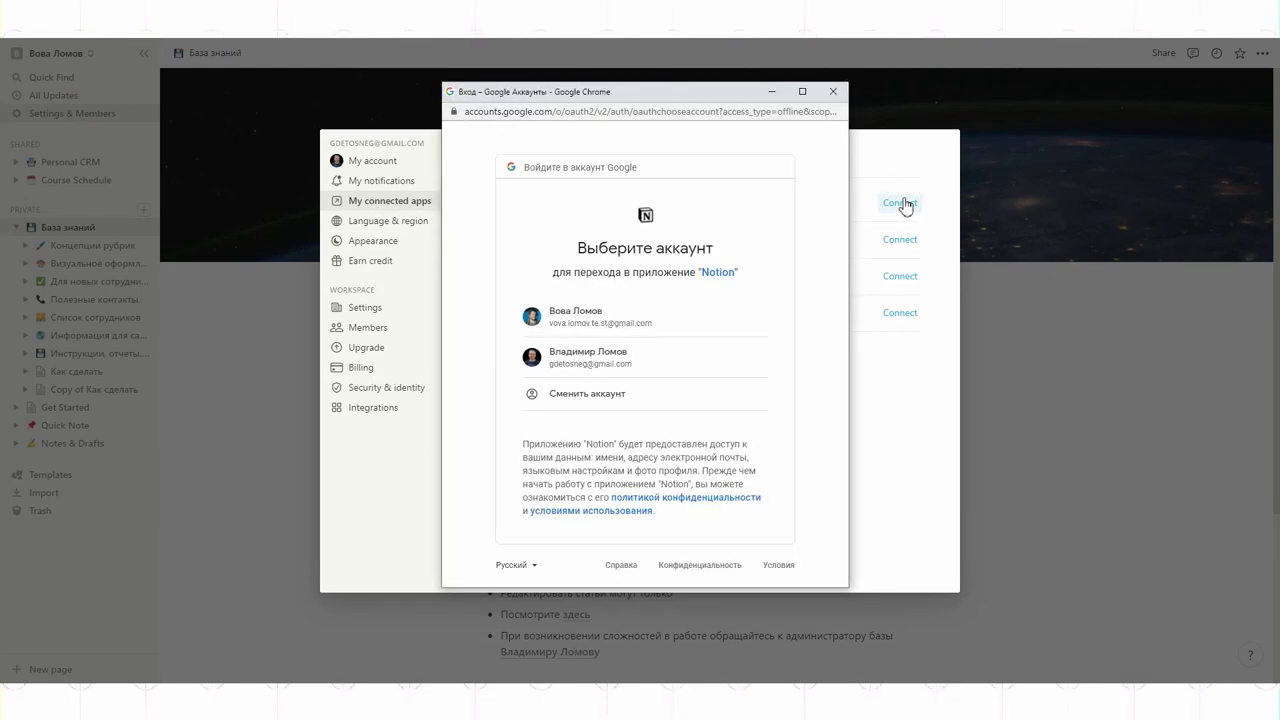
left_click(545, 318)
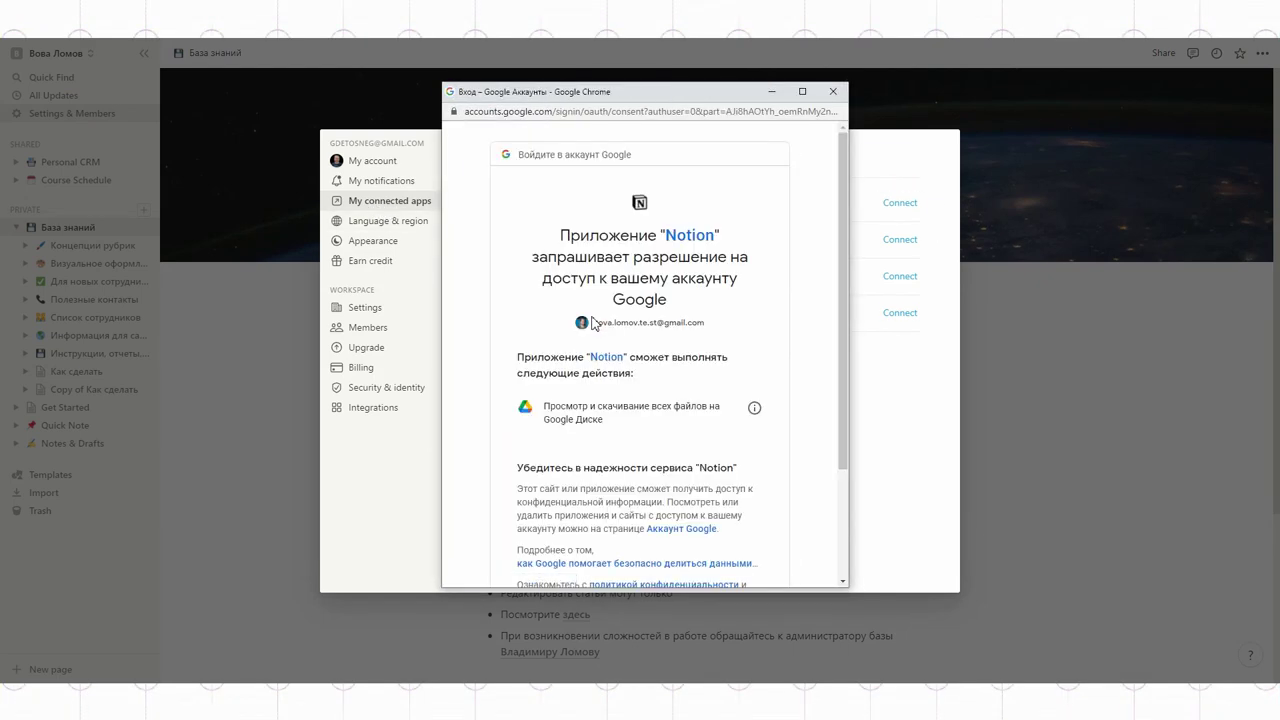
left_click(710, 490)
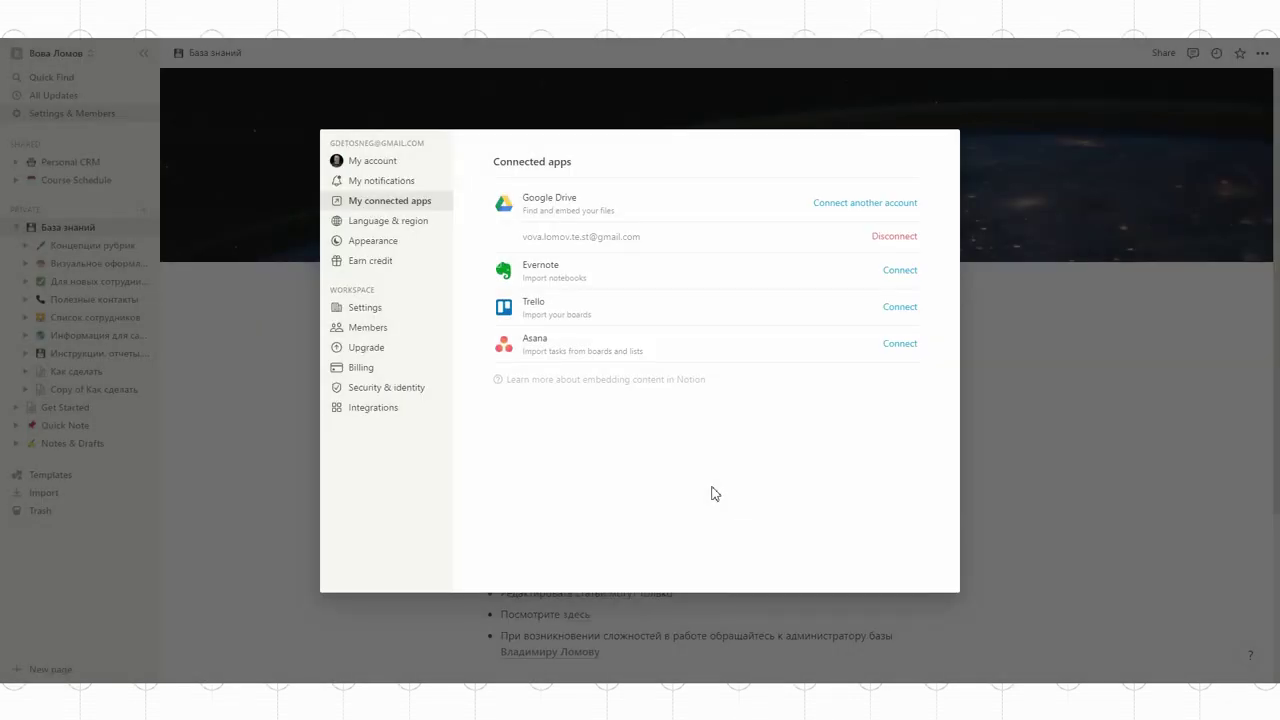
- Close the settings and hide the sidebar so База знаний shows full width
left_click(1006, 449)
left_click(144, 52)
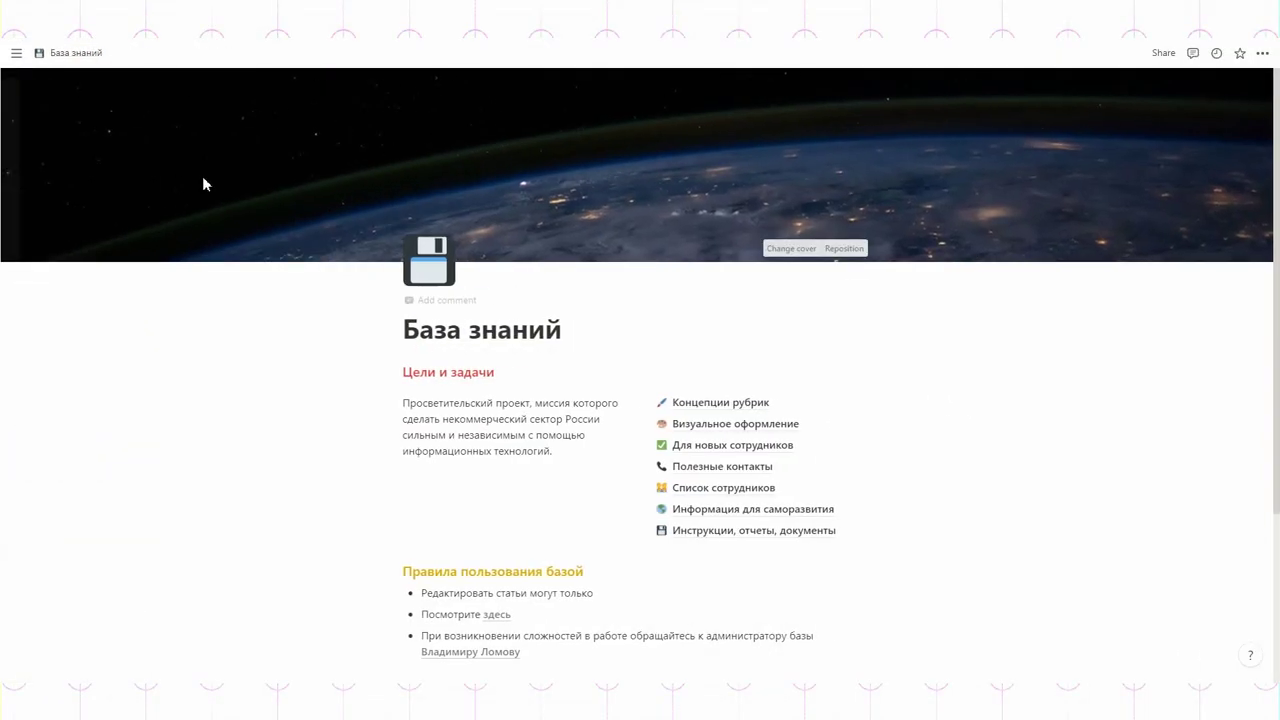
scroll(771, 374, "down", 3)
- On Copy of Как сделать, embed the Google Doc Взрываем код from Drive below Что сделать
left_click(446, 484)
left_click(439, 235)
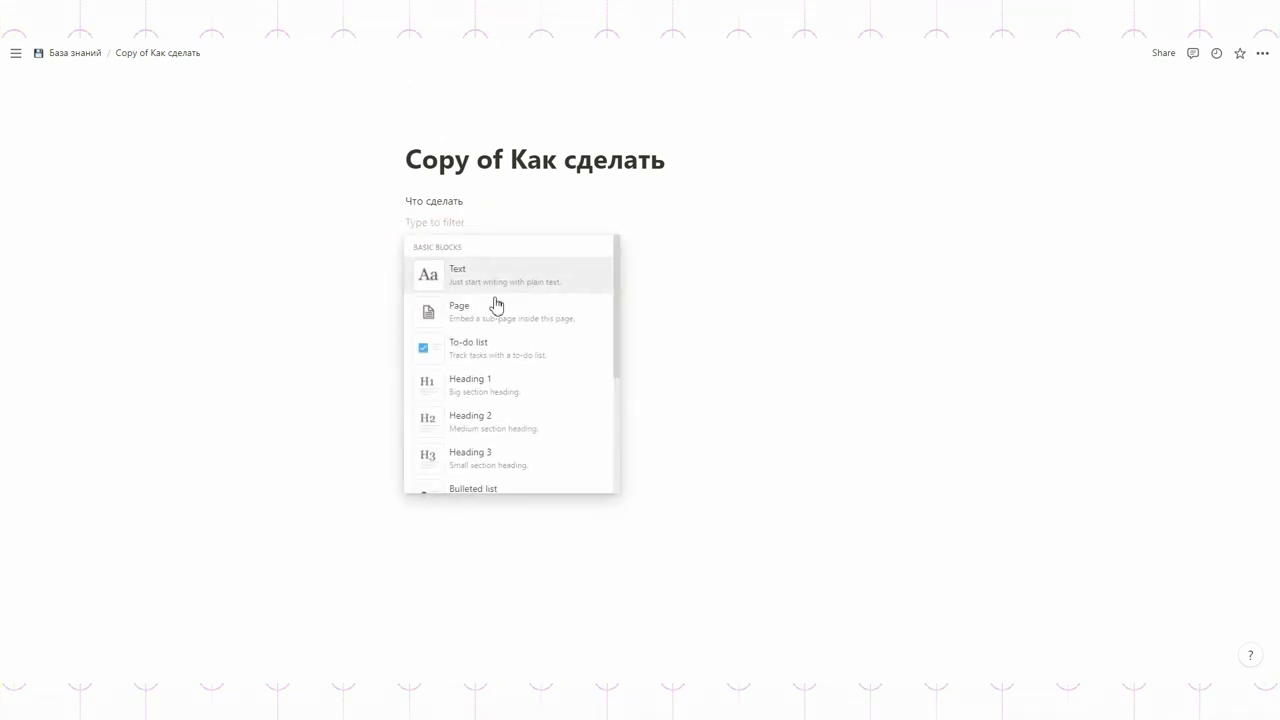
scroll(571, 323, "down", 10)
scroll(571, 323, "down", 8)
scroll(569, 329, "up", 4)
left_click(516, 287)
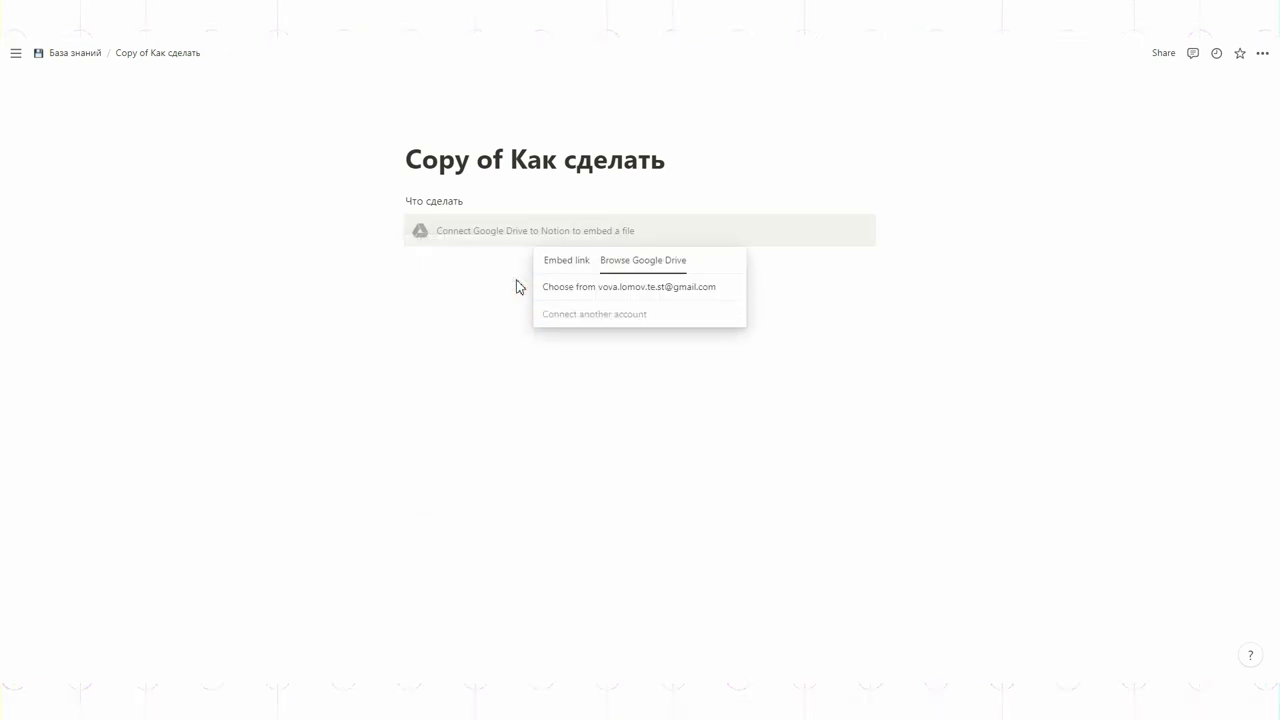
left_click(637, 286)
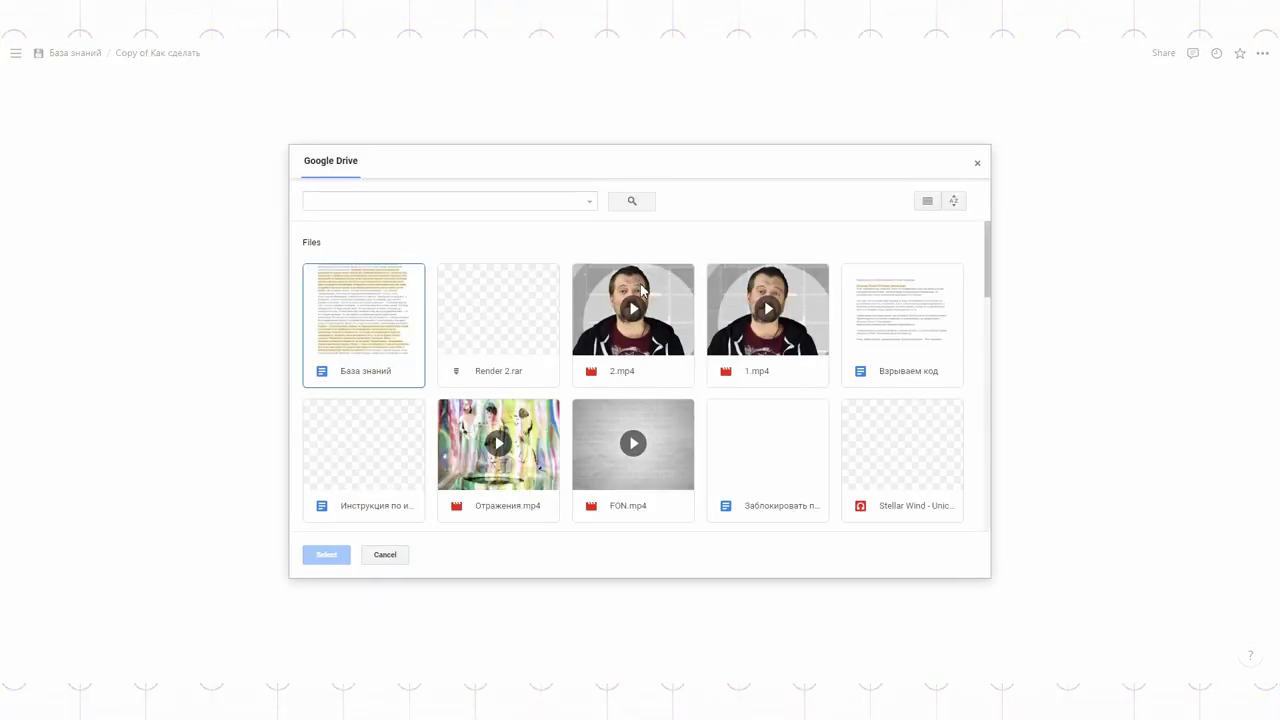
left_click(873, 314)
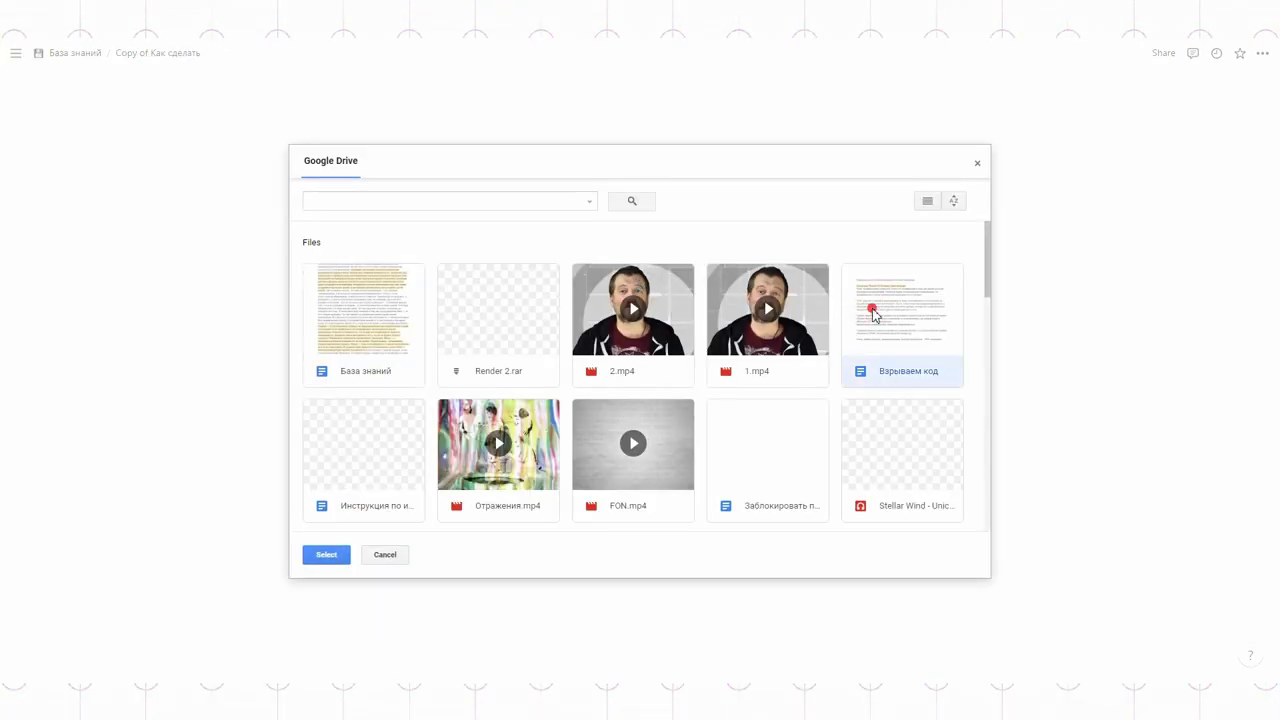
double_click(873, 314)
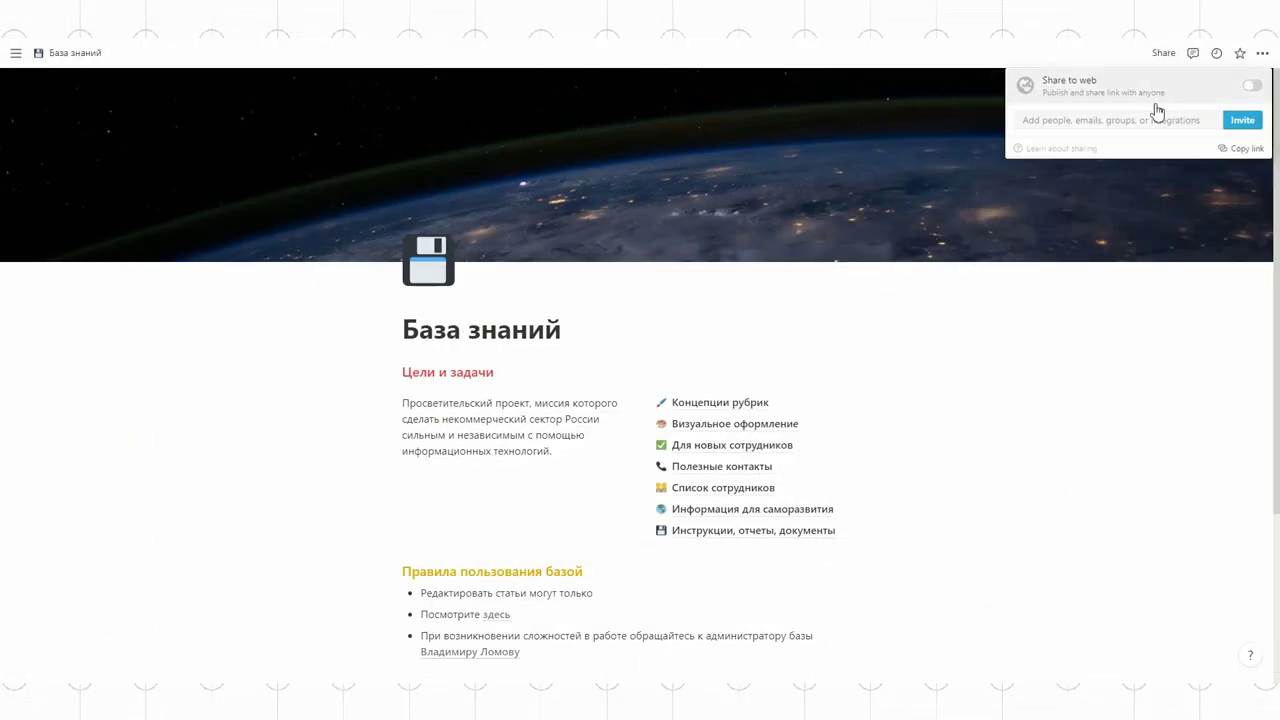
- Invite both guests to База знаний with Can edit access, keeping the access level unchanged
left_click(1126, 119)
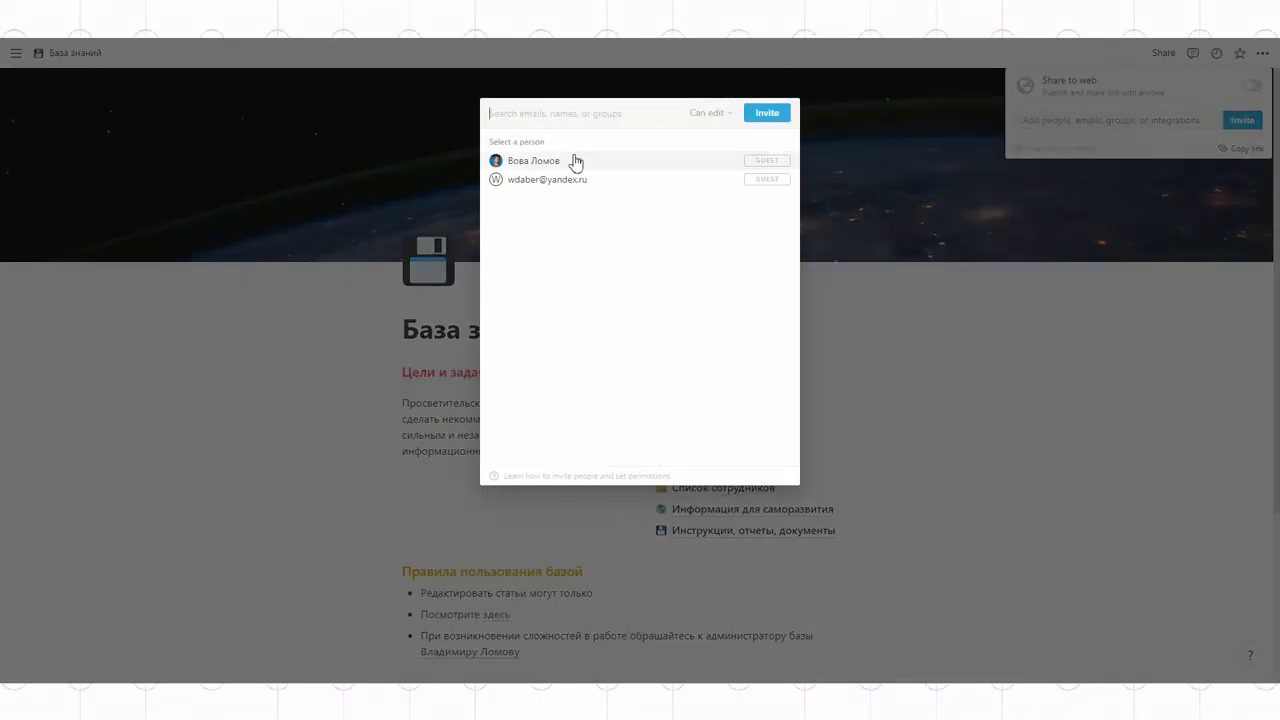
left_click(567, 160)
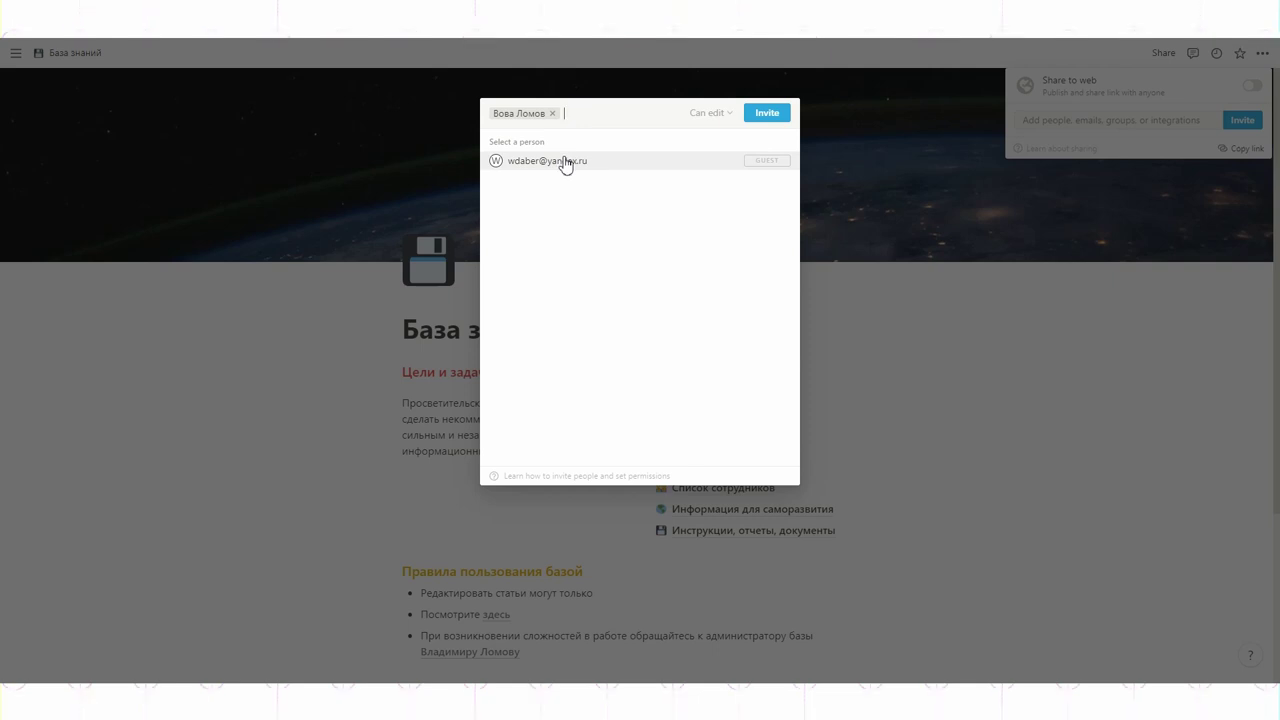
left_click(565, 162)
left_click(768, 116)
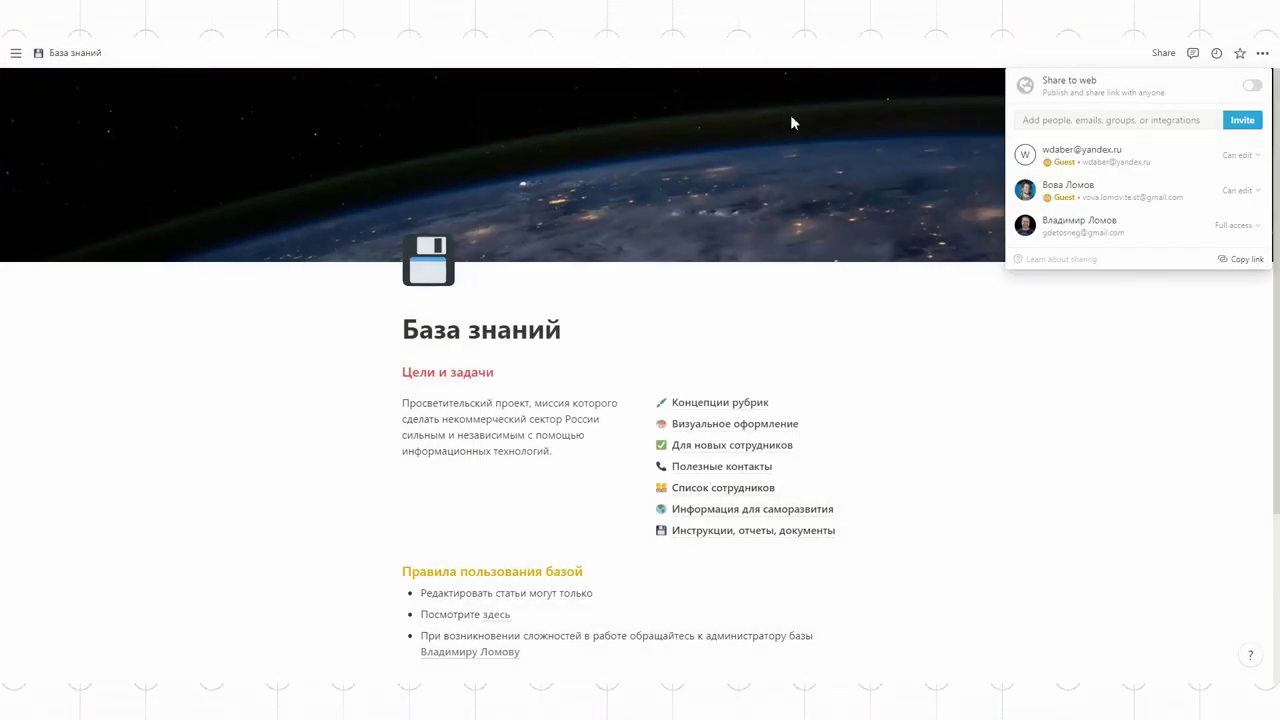
left_click(1245, 160)
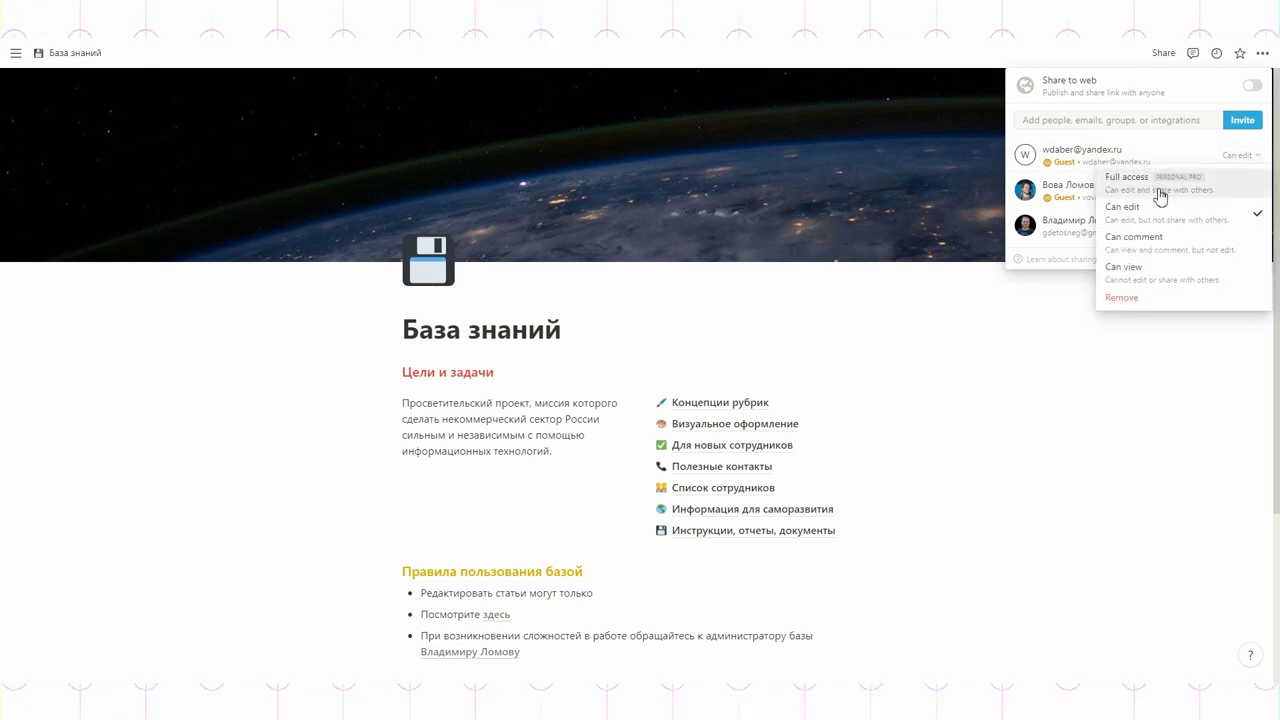
left_click(1244, 382)
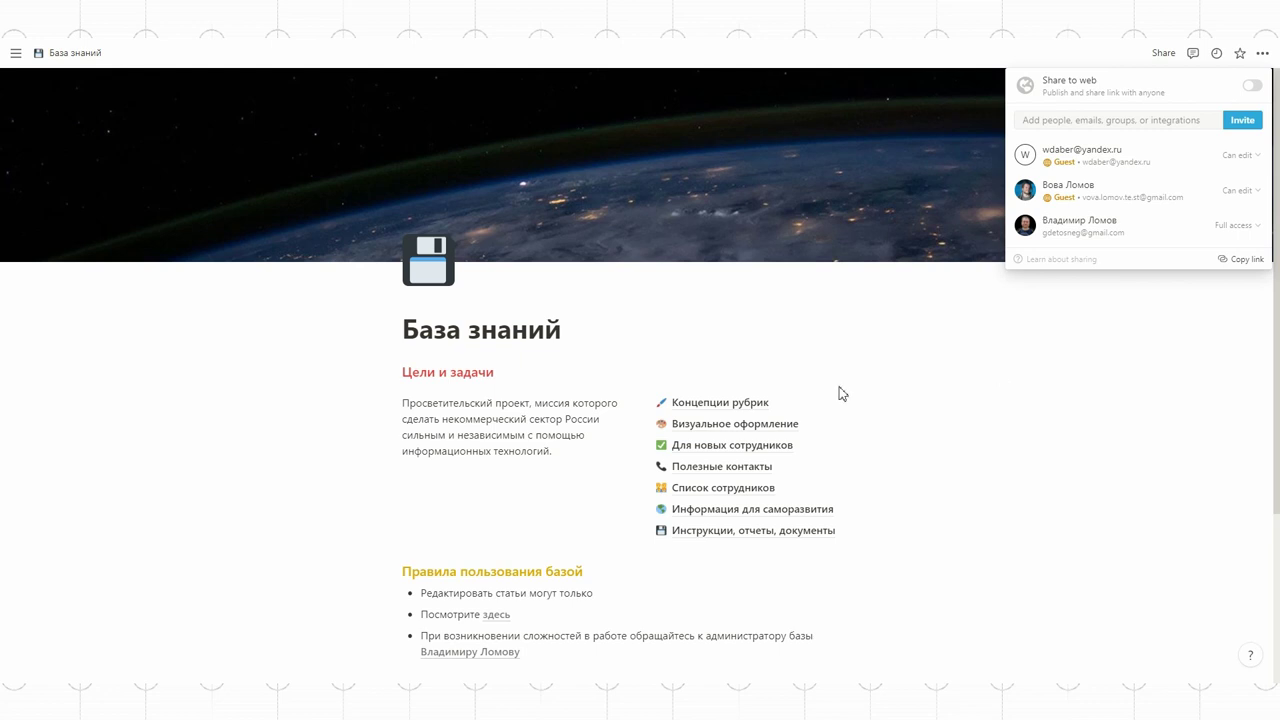
left_click(722, 404)
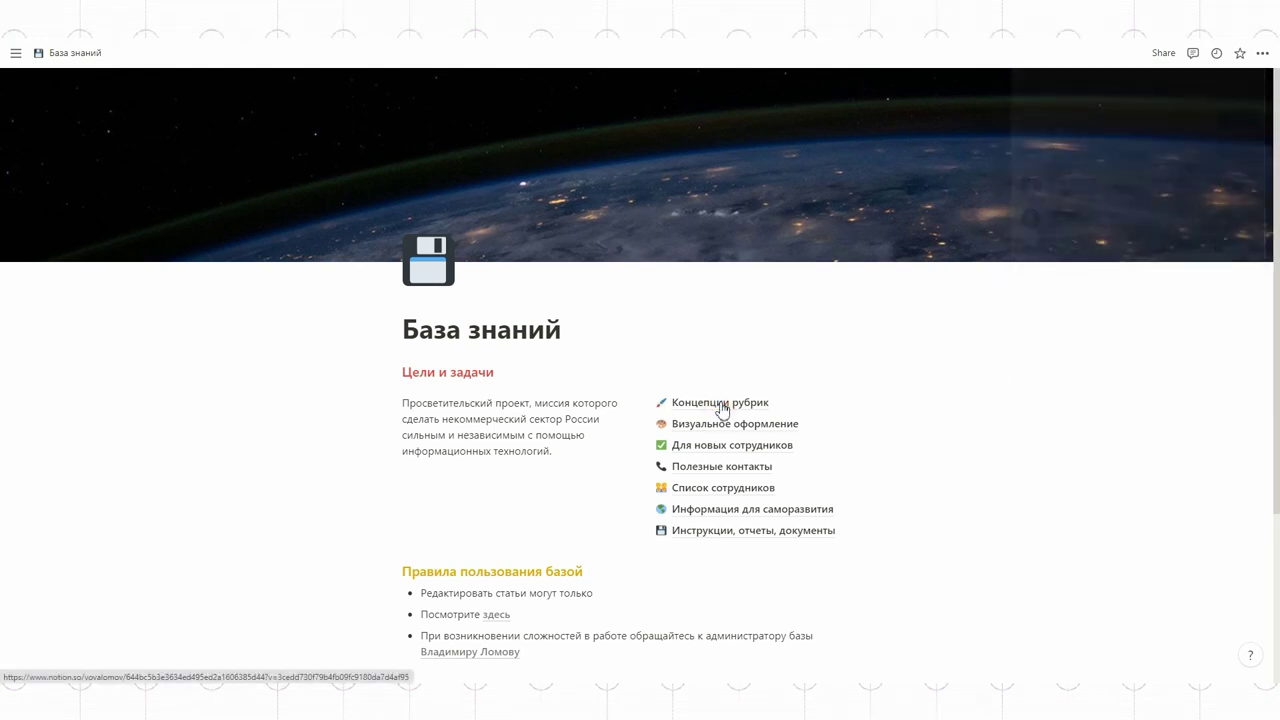
- Remove the e-mail guest from Концепции рубрик, restrict its access, and return to База знаний
left_click(722, 404)
left_click(1186, 53)
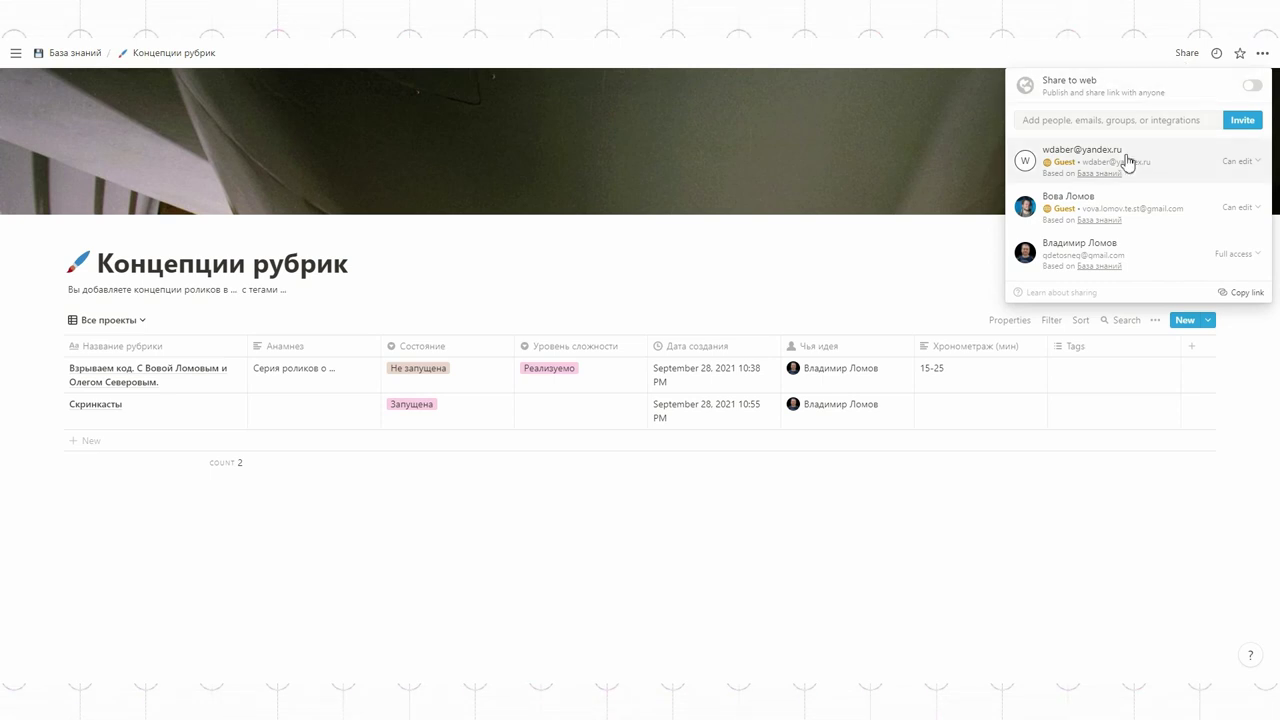
left_click(1233, 161)
left_click(1131, 301)
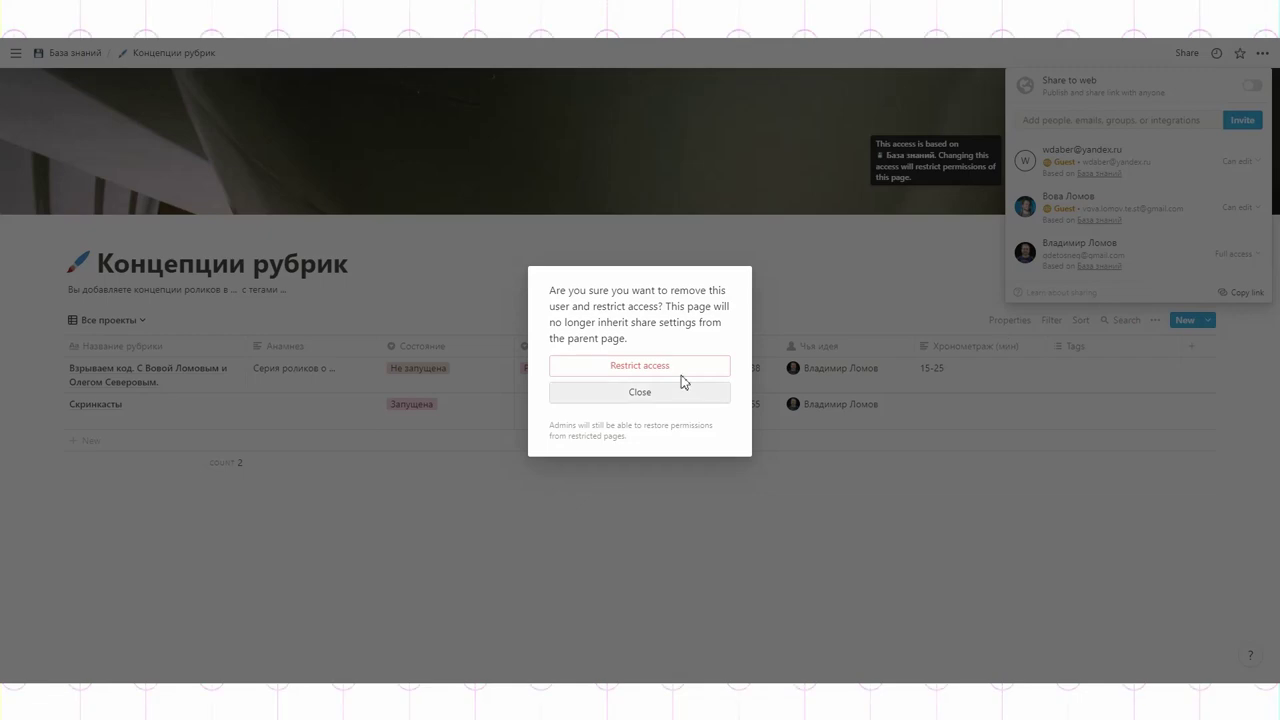
left_click(643, 372)
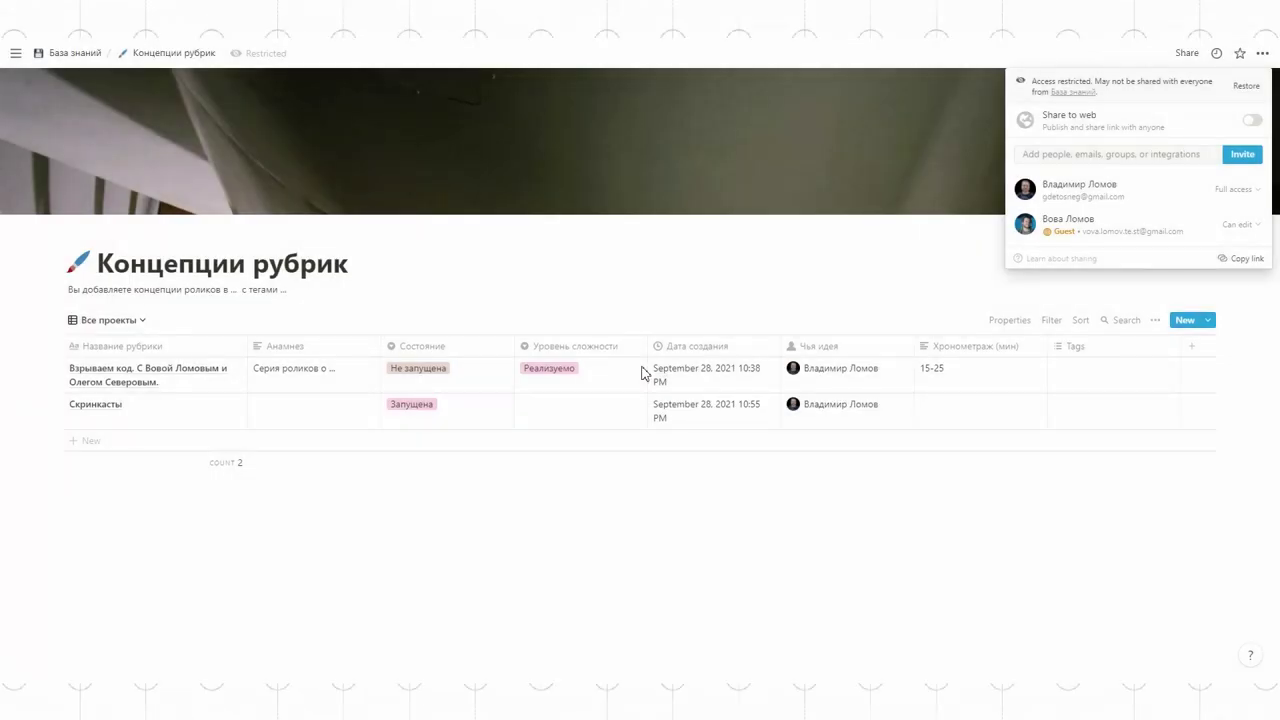
left_click(883, 474)
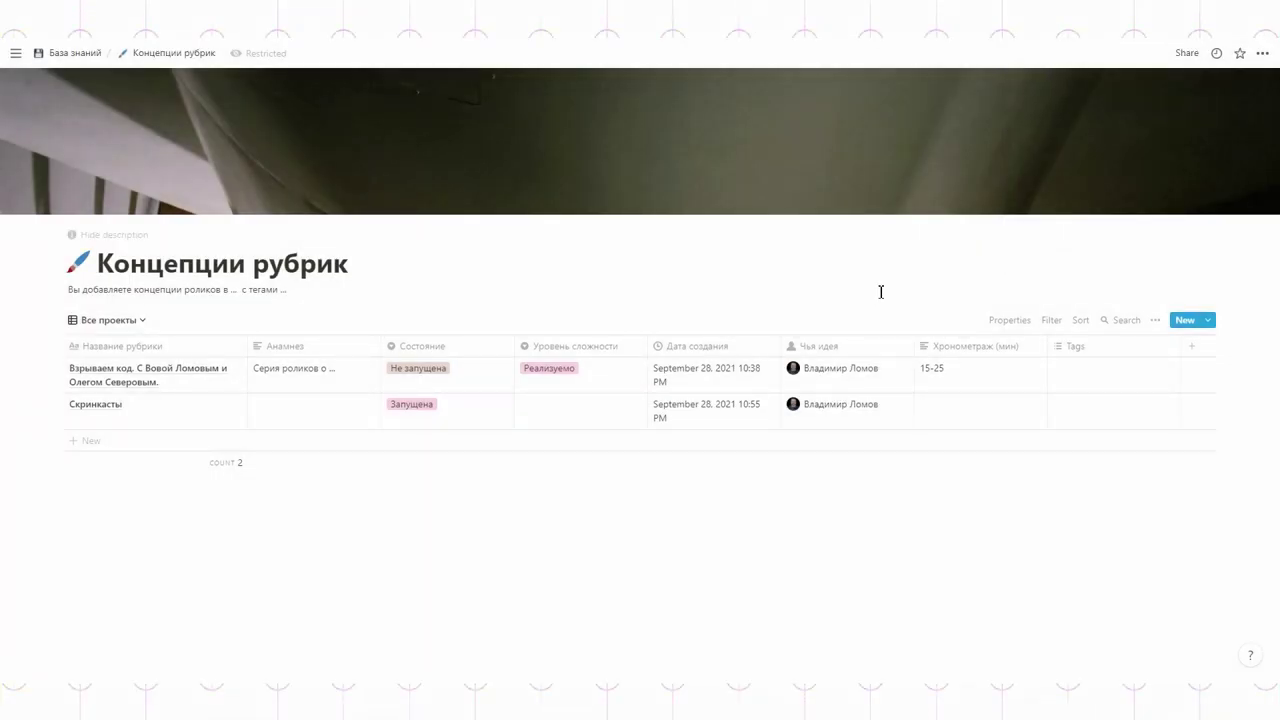
left_click(70, 52)
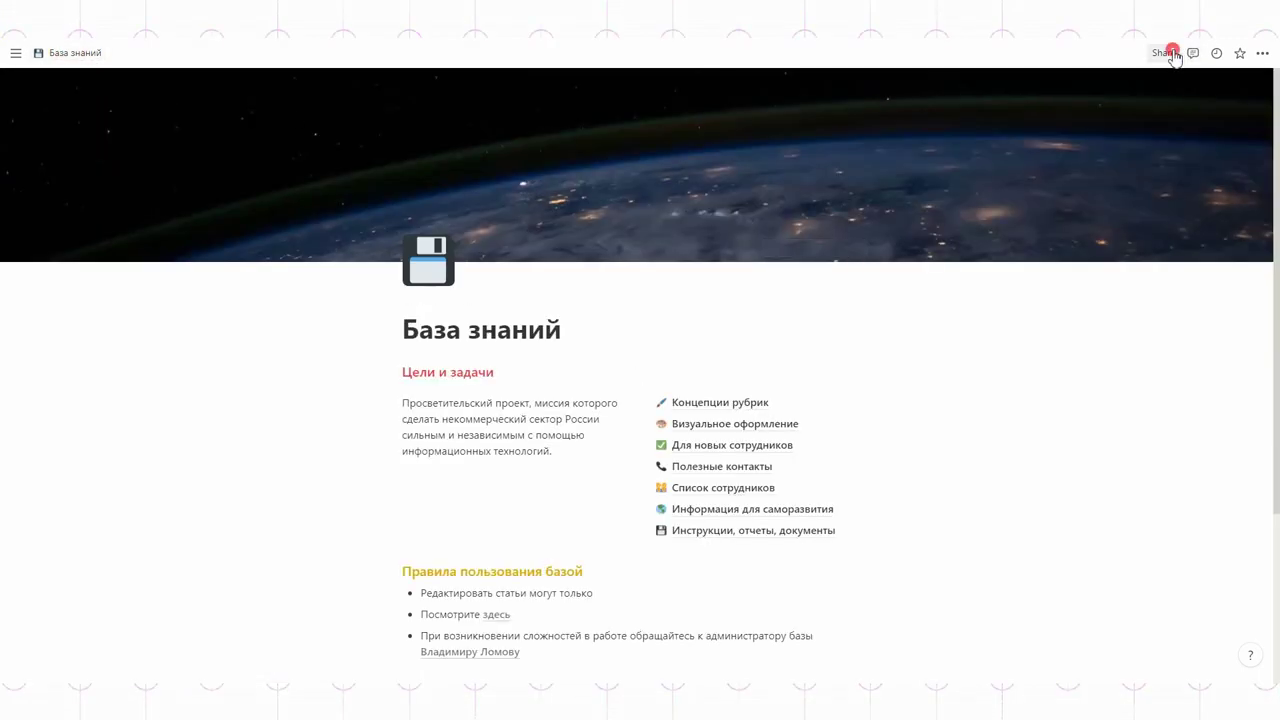
- Open Список сотрудников and invite the first guest by e-mail address
left_click(1162, 53)
left_click(1114, 354)
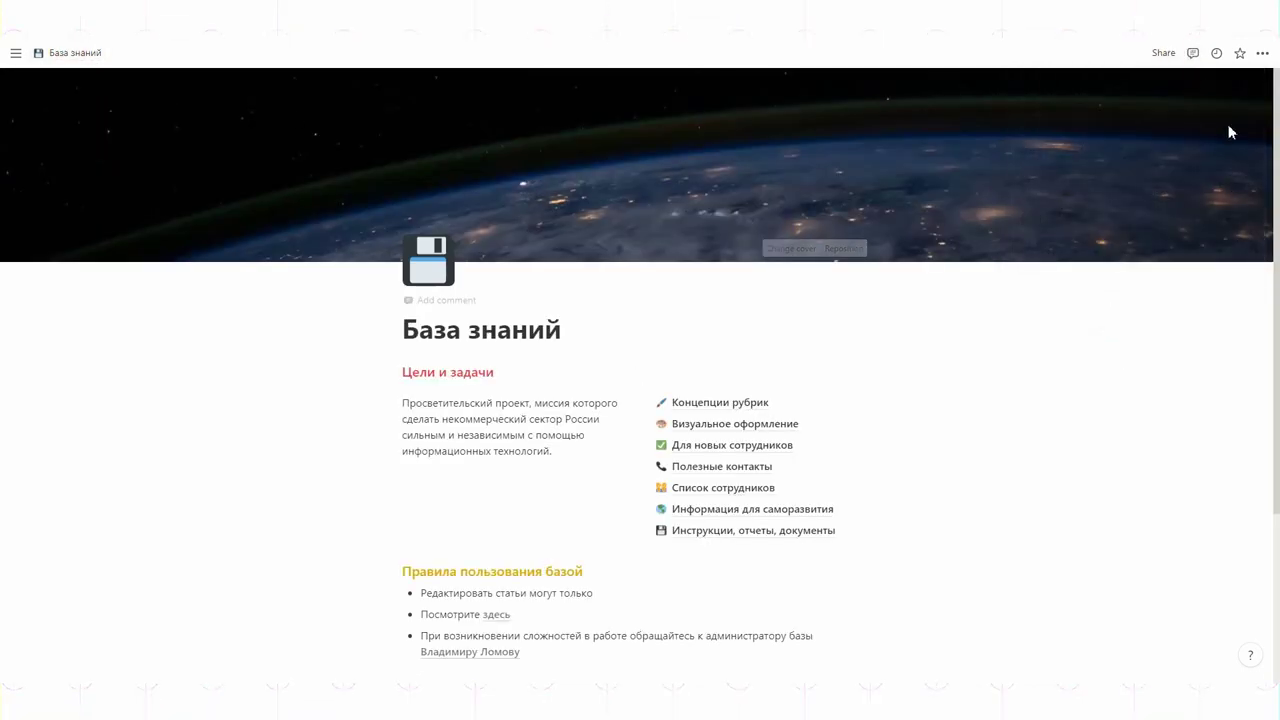
left_click(712, 487)
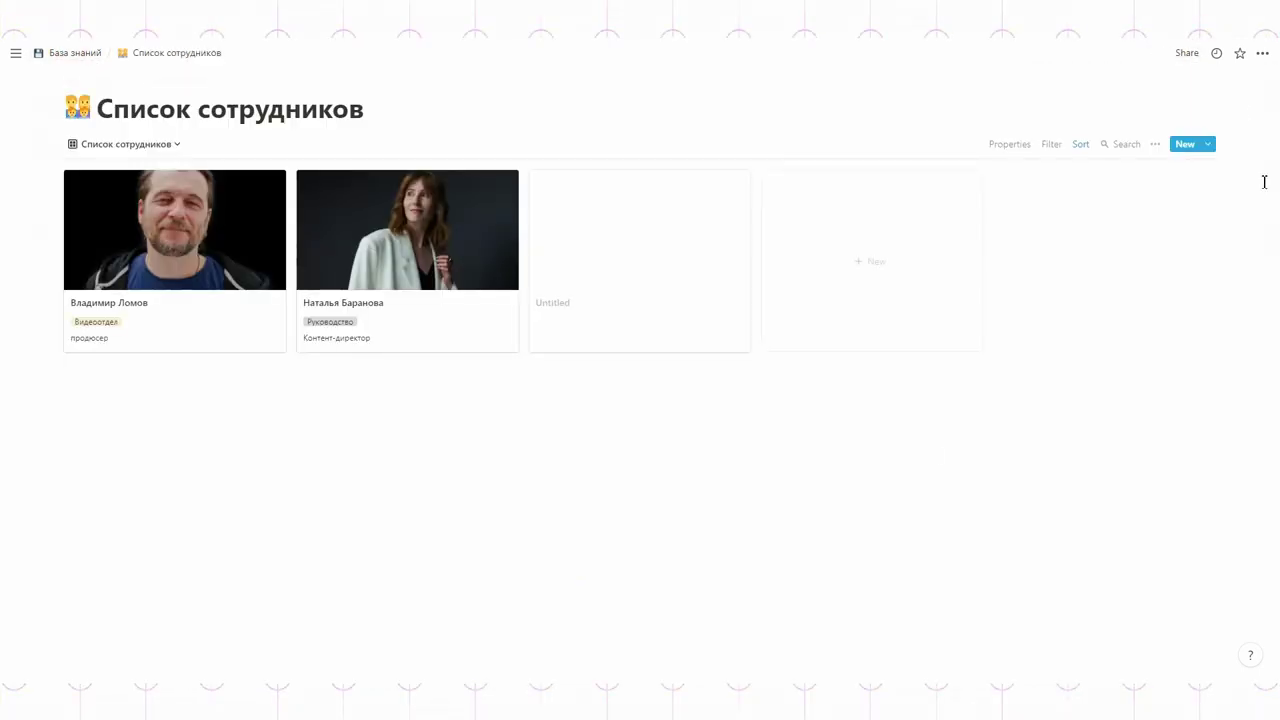
left_click(1180, 55)
left_click(1118, 120)
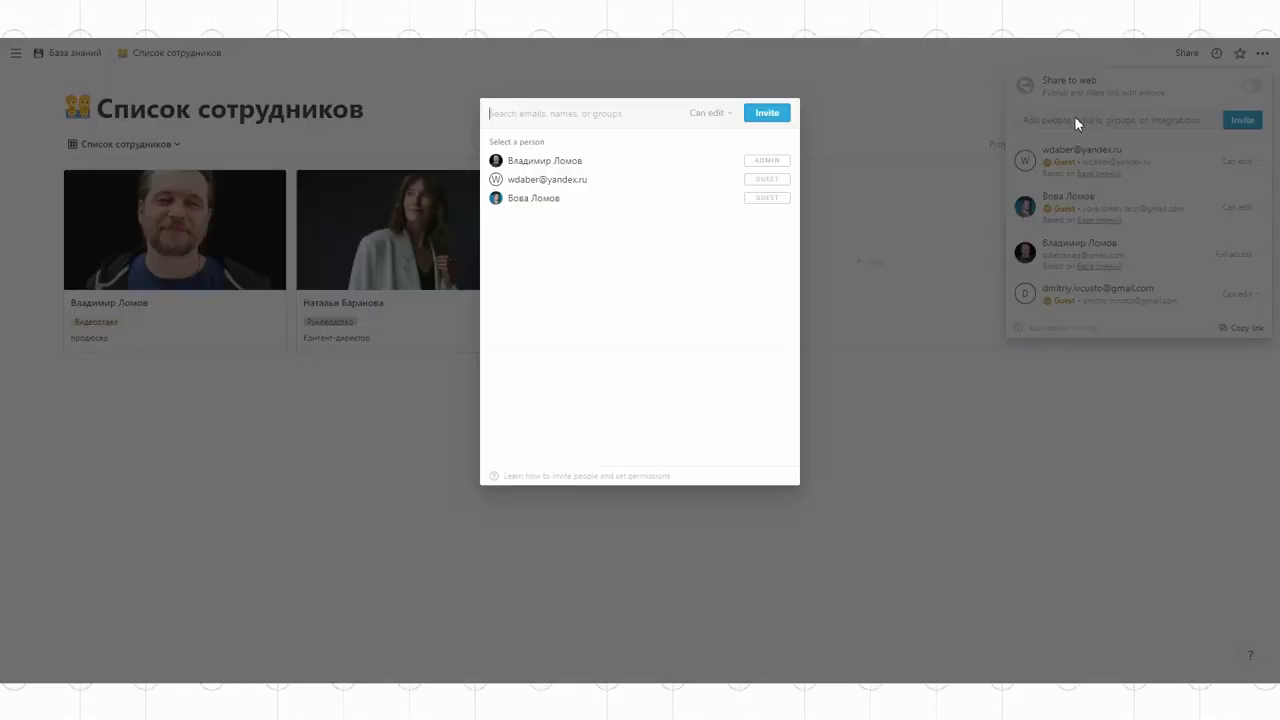
left_click(626, 166)
left_click(767, 112)
- Invite a second guest by e-mail, then enter a third guest's address, which hits the guest limit
left_click(1083, 120)
left_click(603, 166)
left_click(767, 112)
left_click(1075, 120)
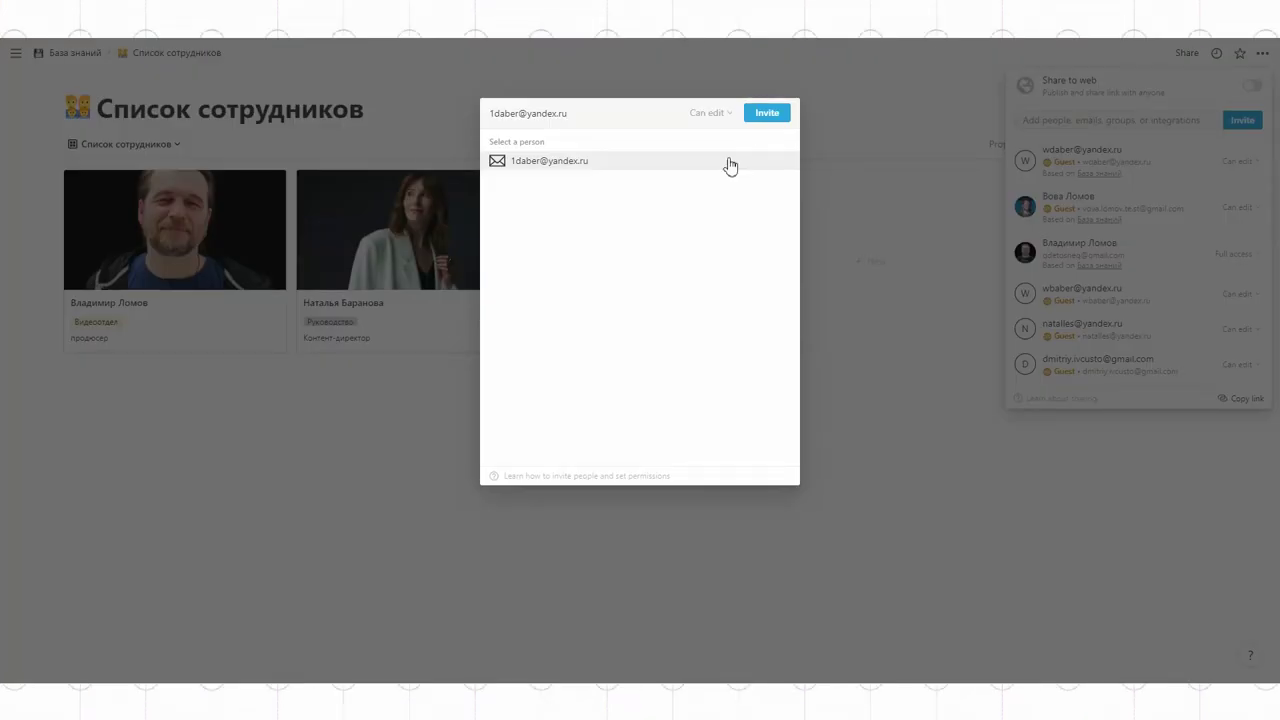
left_click(730, 165)
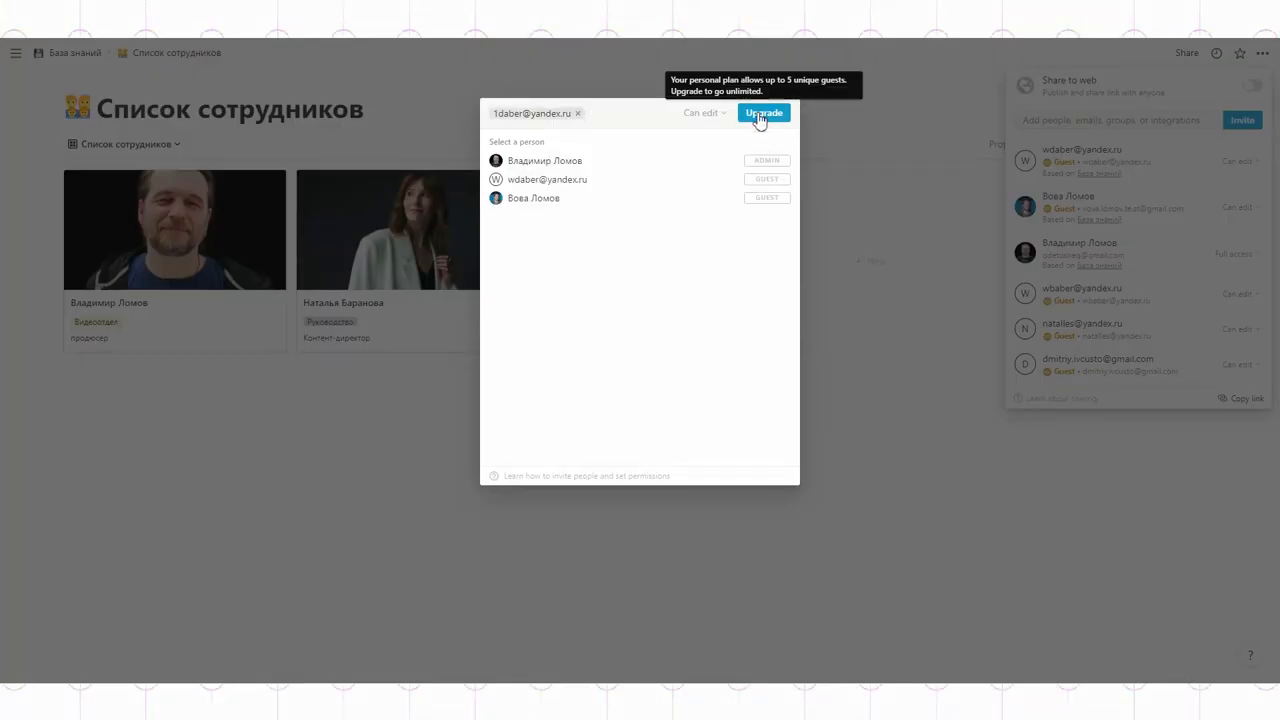